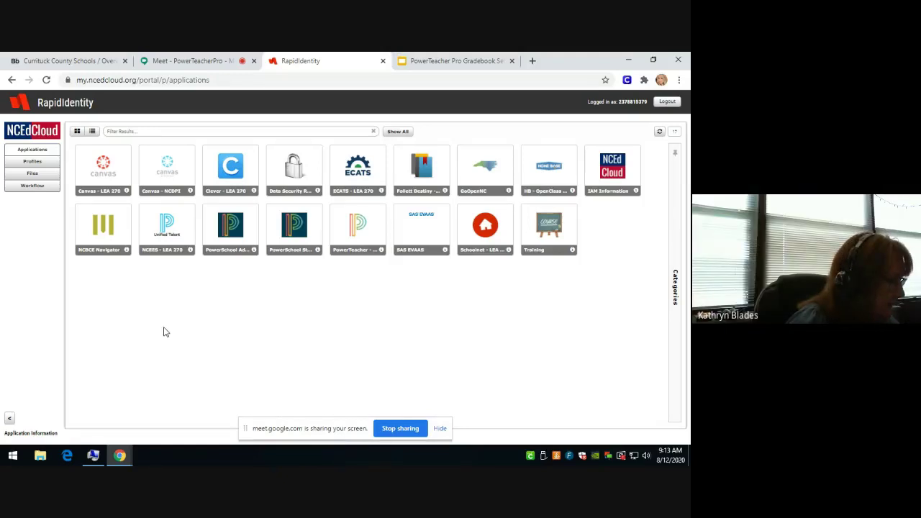
click(196, 61)
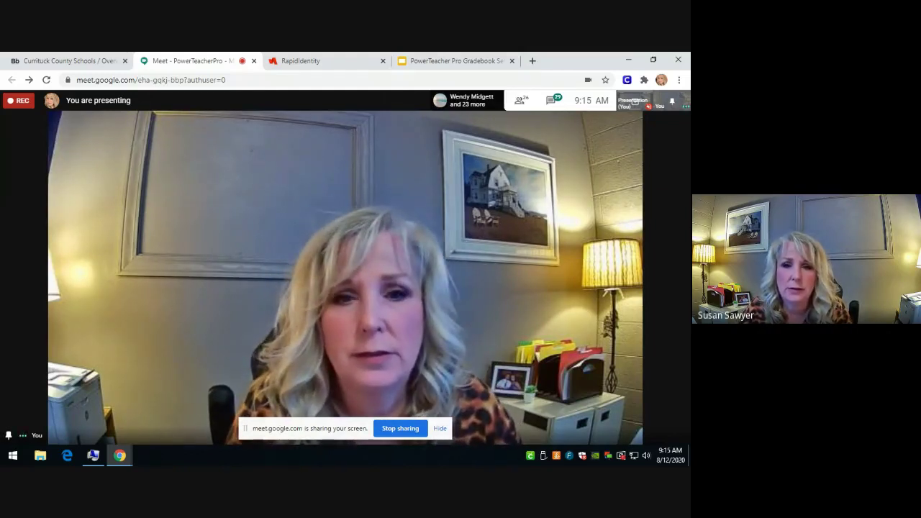
click(339, 62)
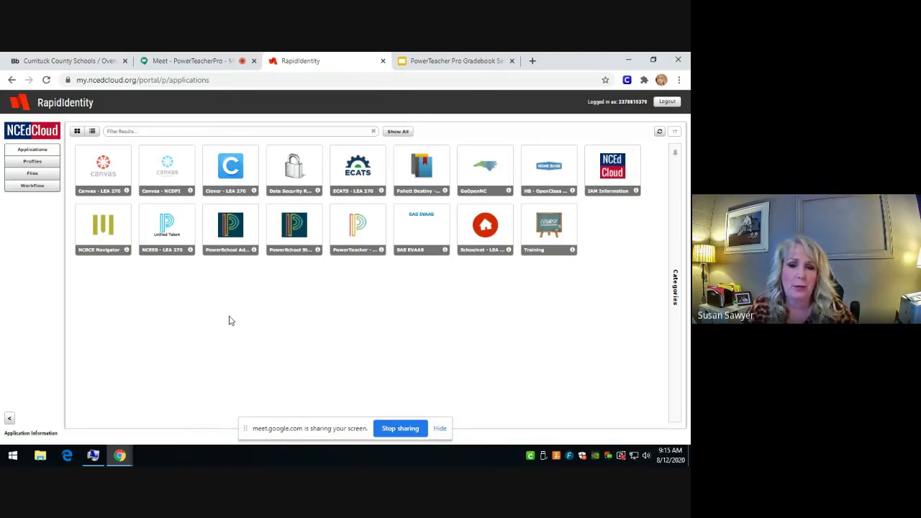
Try to open the PowerTeacher application from the NCEdCloud application list, reload its sign-on page and close it
click(363, 229)
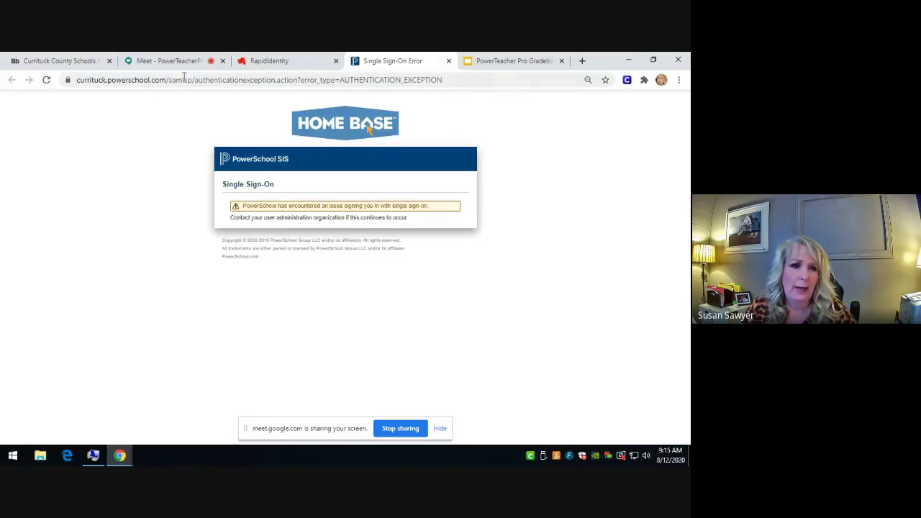
click(47, 81)
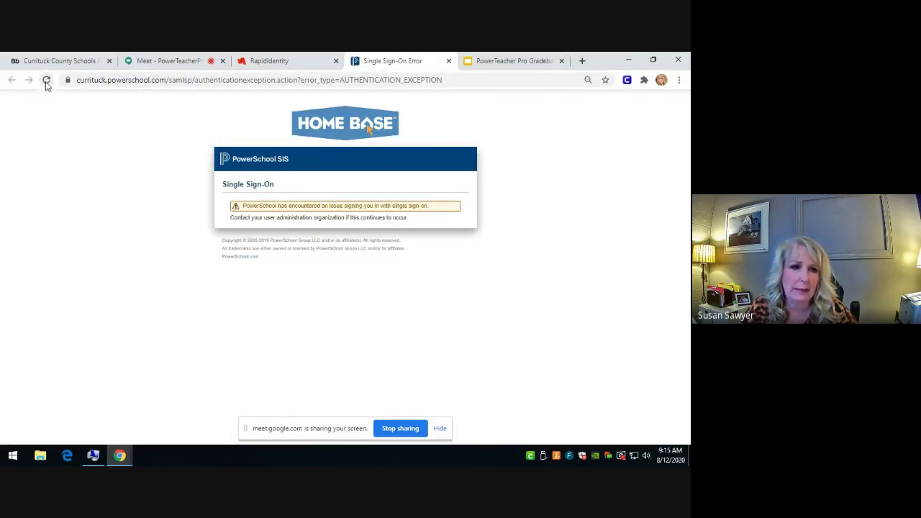
click(448, 61)
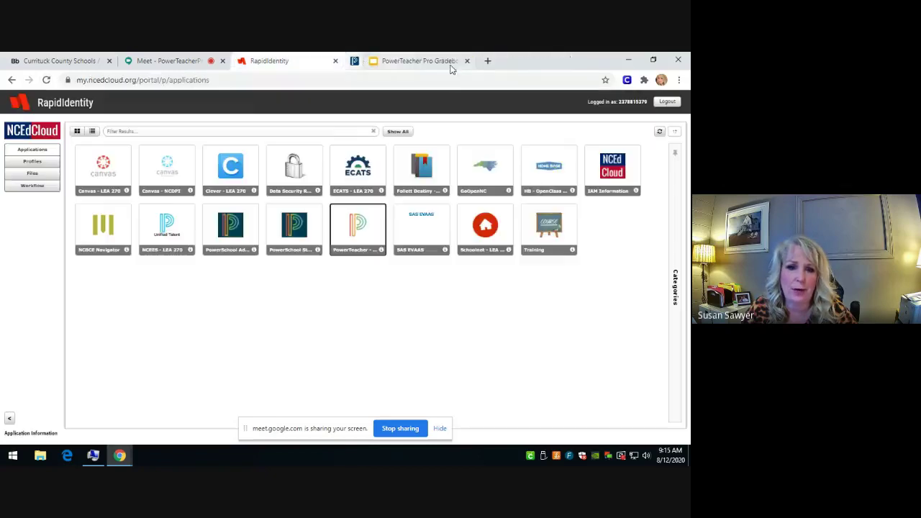
Open PowerTeacher from the NCEdCloud applications and go to the PowerTeacher Pro gradebook
click(360, 236)
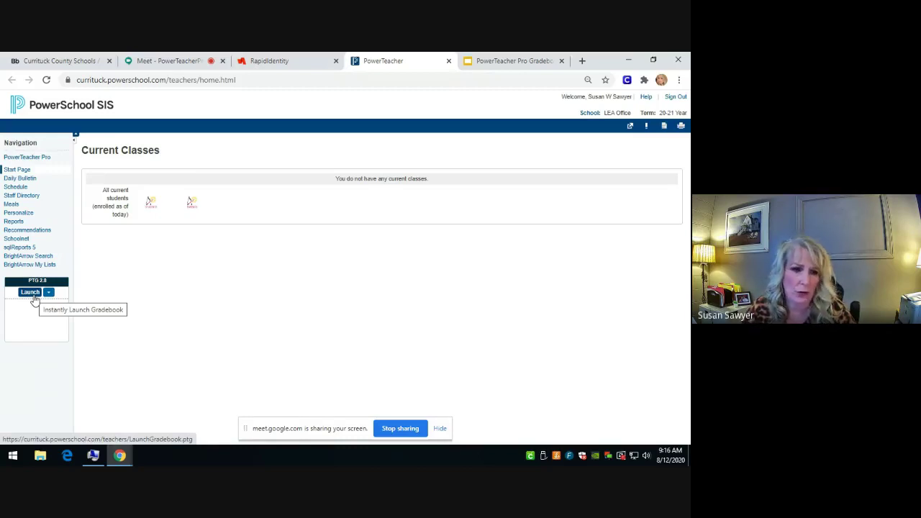
click(30, 159)
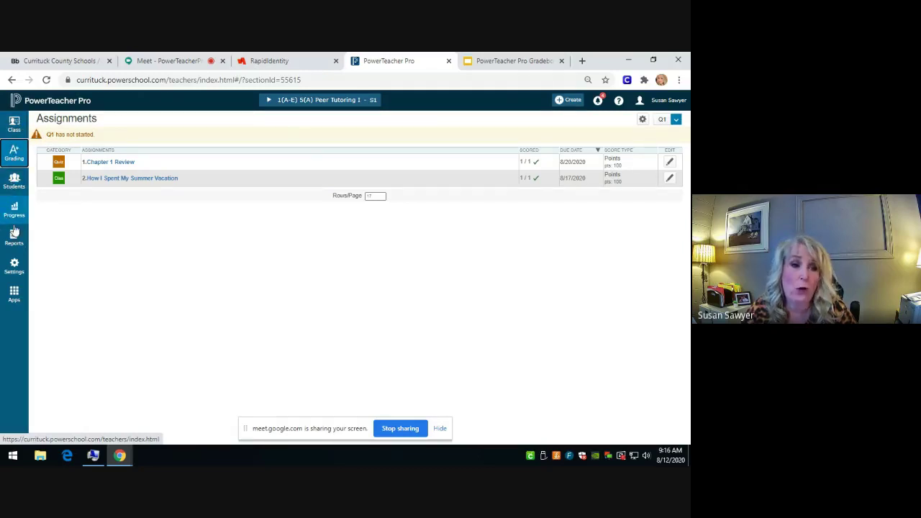
click(15, 125)
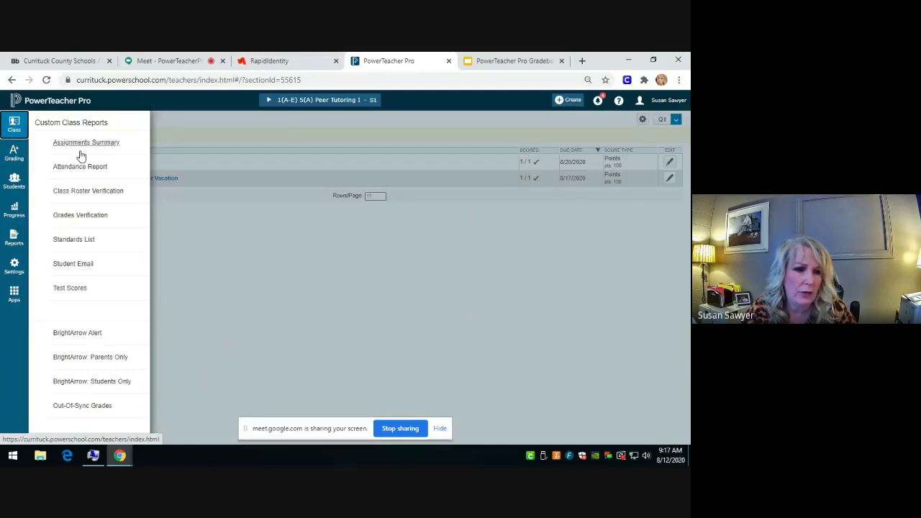
click(16, 156)
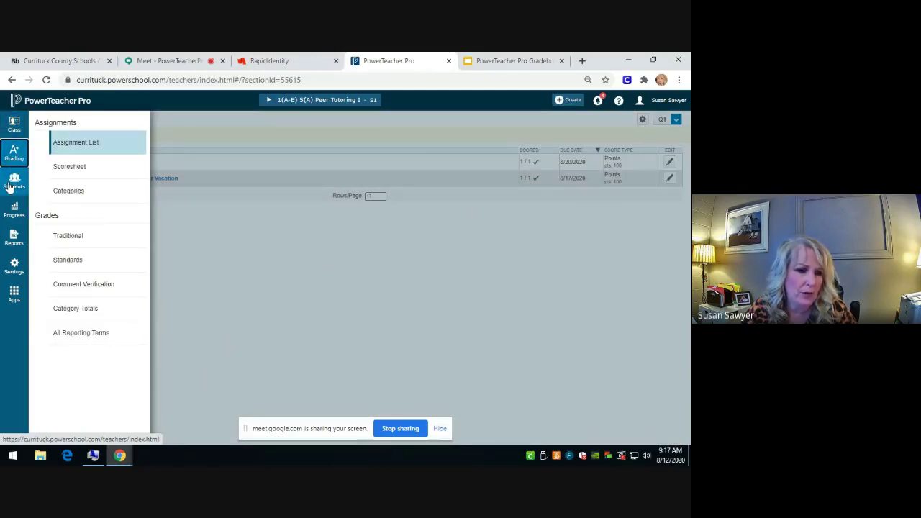
Look up the 2019-2020 school year's classes in the class selector and close the selector
click(324, 102)
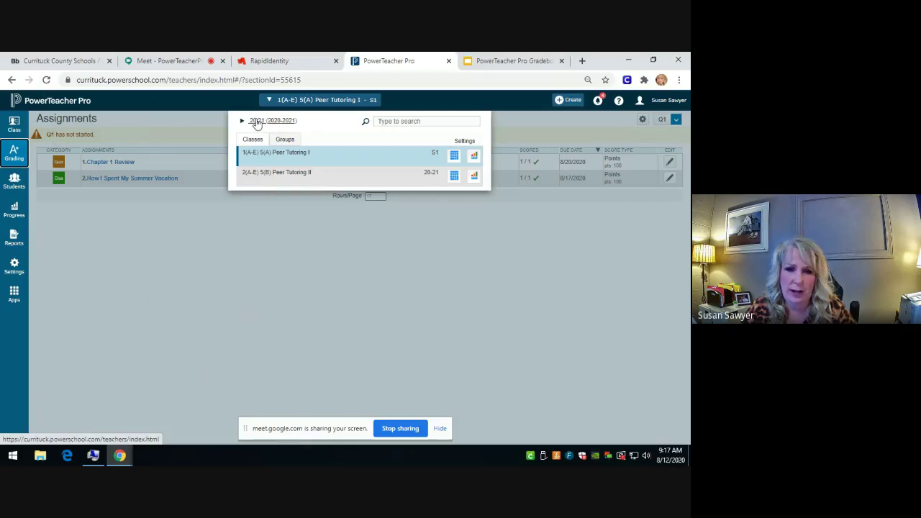
click(290, 101)
click(290, 101)
click(268, 123)
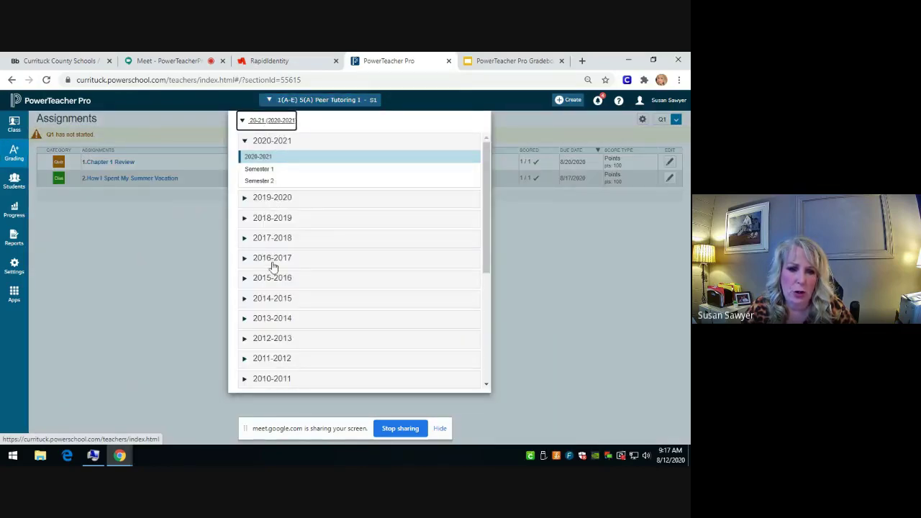
click(266, 198)
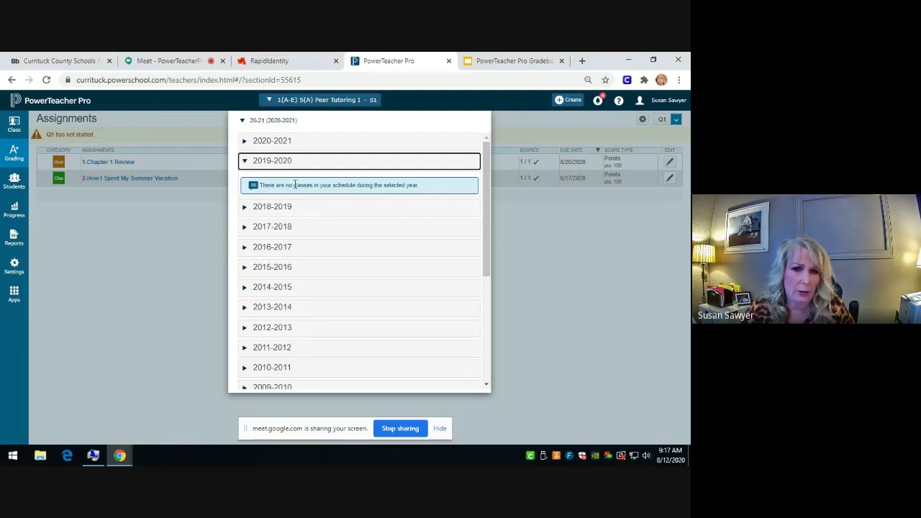
click(326, 103)
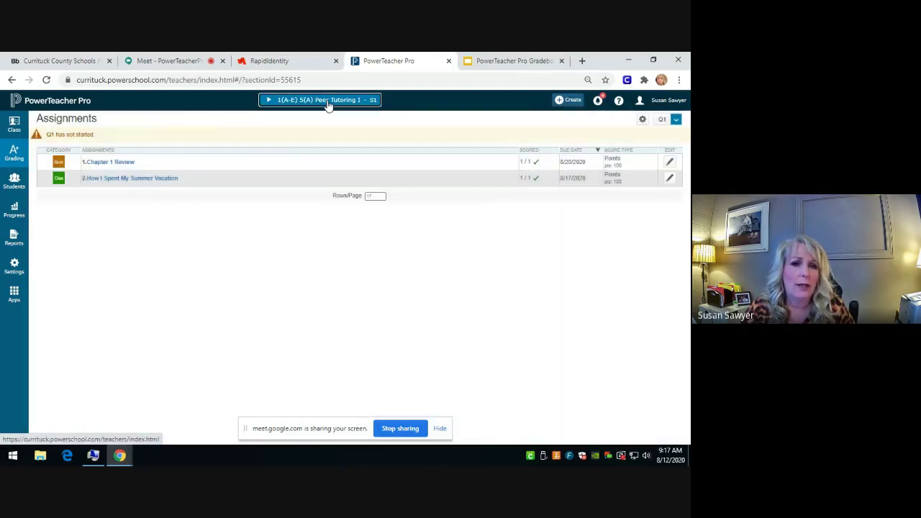
click(328, 103)
click(327, 103)
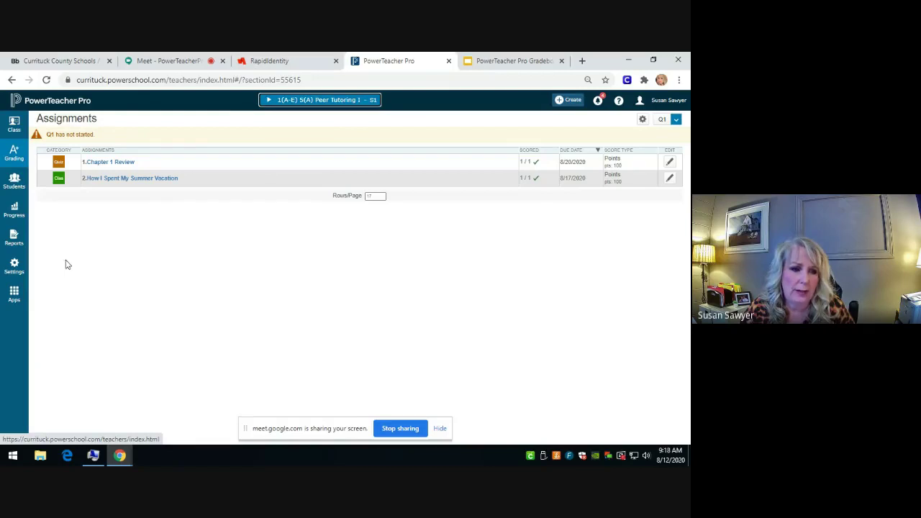
In Class Descriptions, set the custom class name of Peer Tutoring I to "Peer Tutoring I Class 1" and save
click(13, 272)
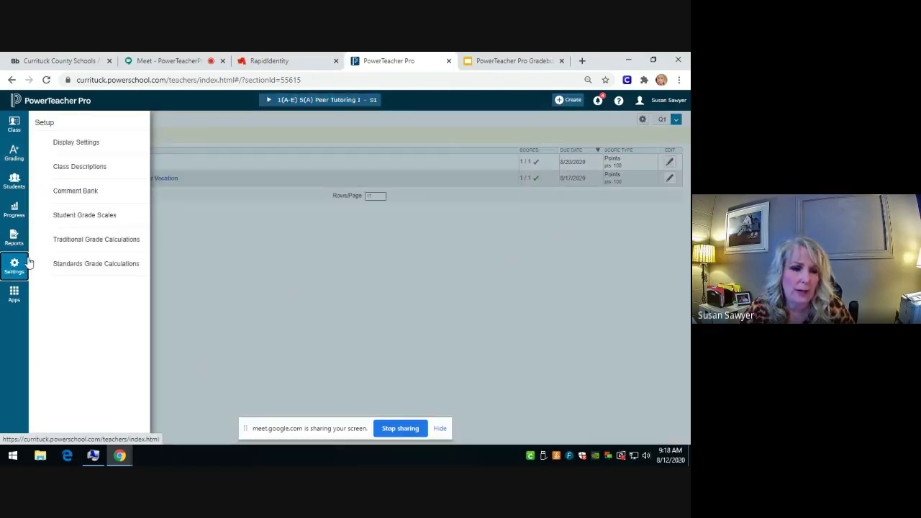
click(86, 166)
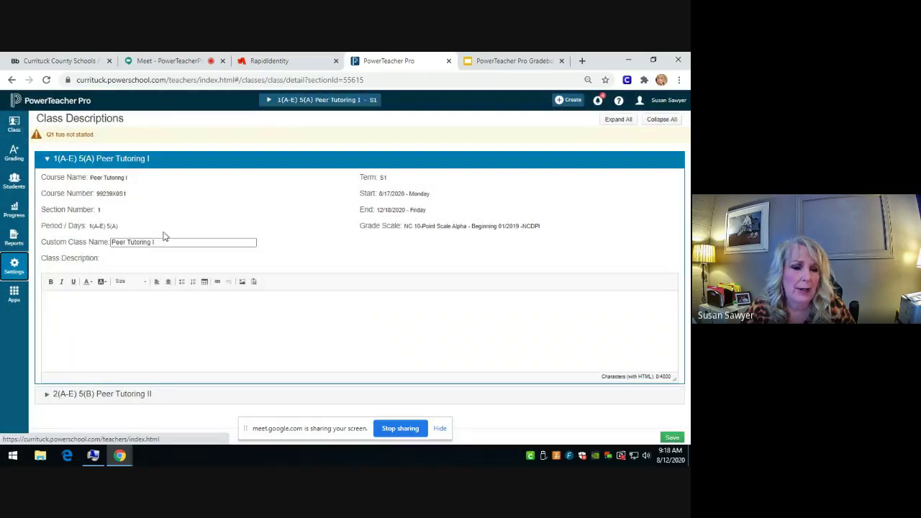
click(164, 240)
text(Class)
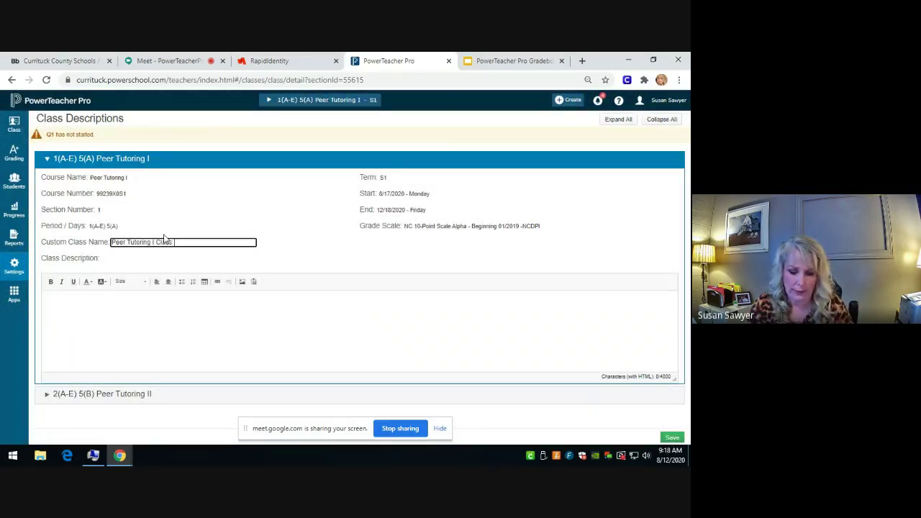
text( 1)
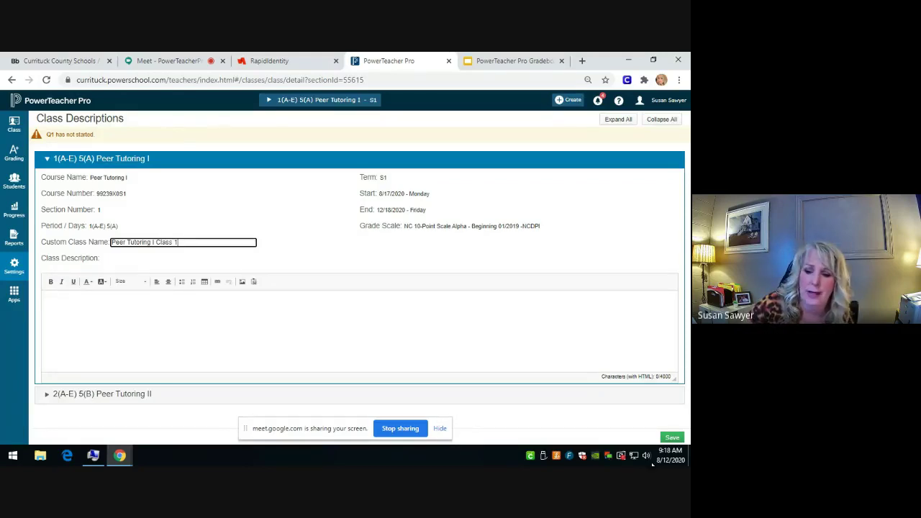
click(674, 439)
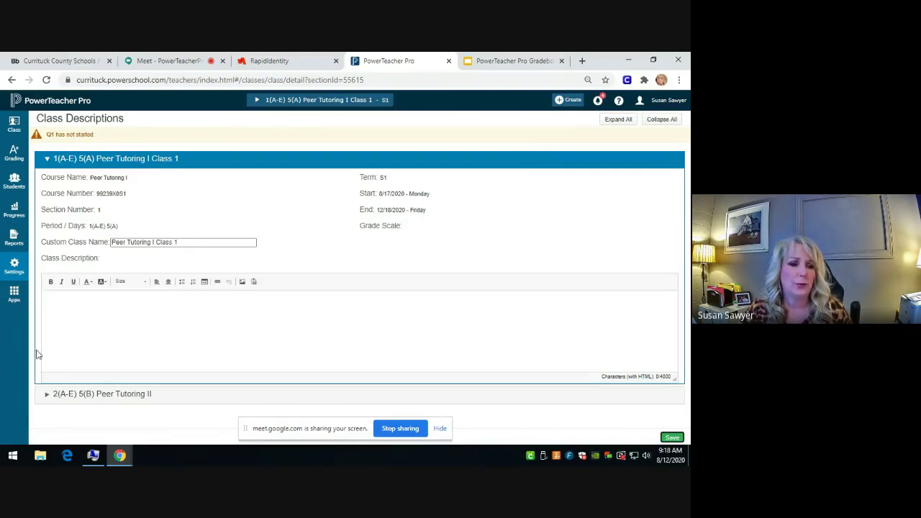
Restore the first class's custom name to "Peer Tutoring I" and save the class description
click(154, 241)
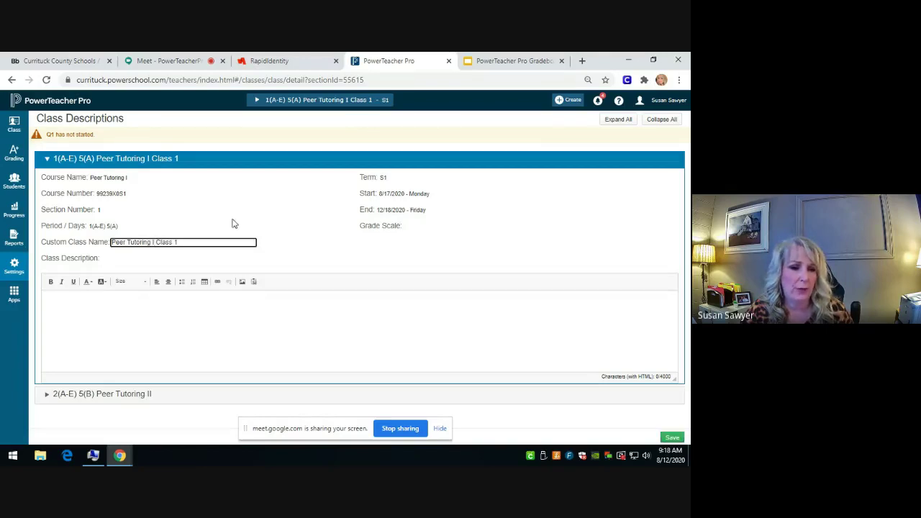
key(Delete)
key(Delete)
key(Delete)
key(Delete)
key(Delete)
key(Delete)
key(Delete)
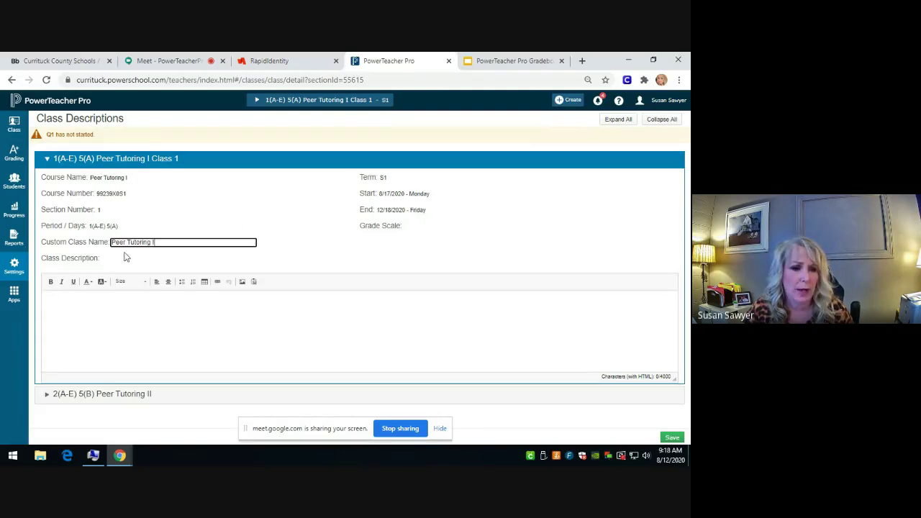
click(672, 438)
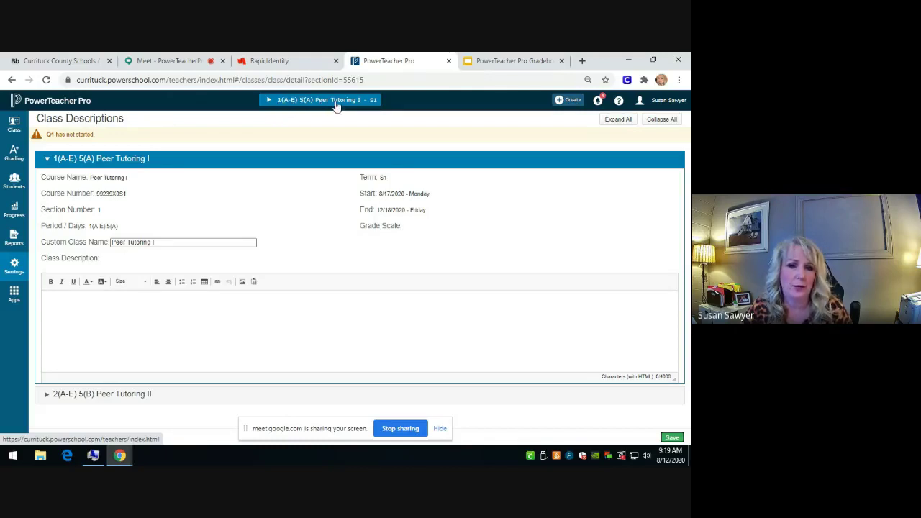
click(375, 105)
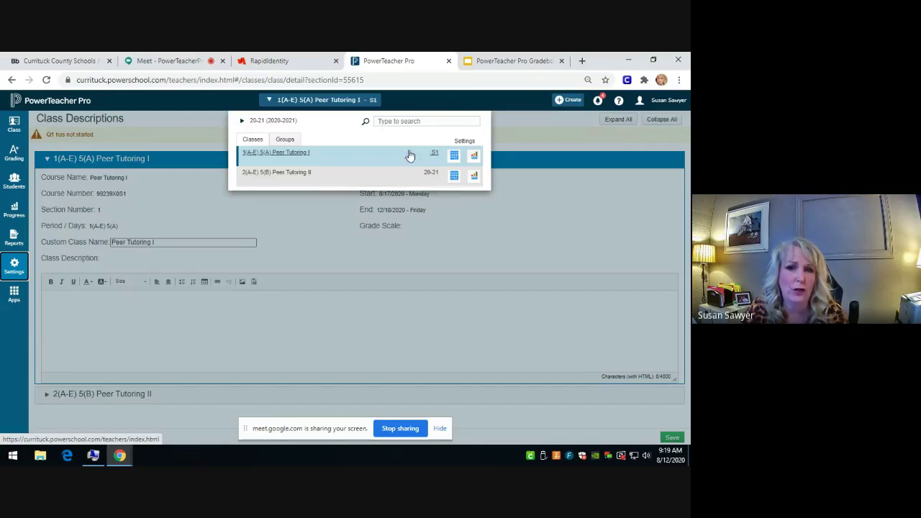
click(370, 103)
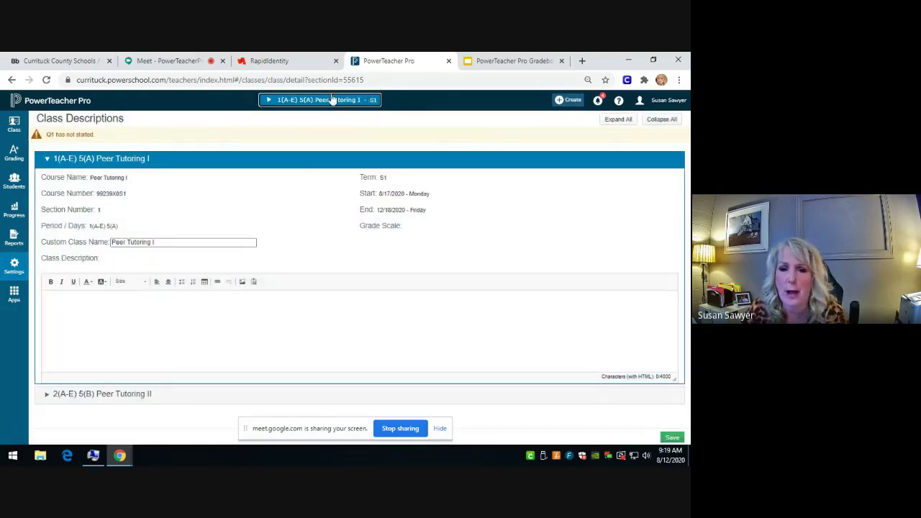
click(572, 103)
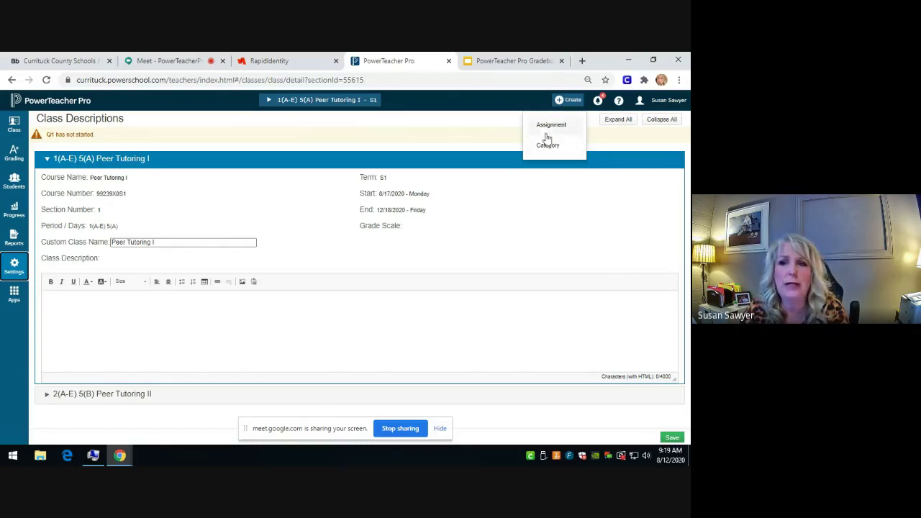
click(504, 133)
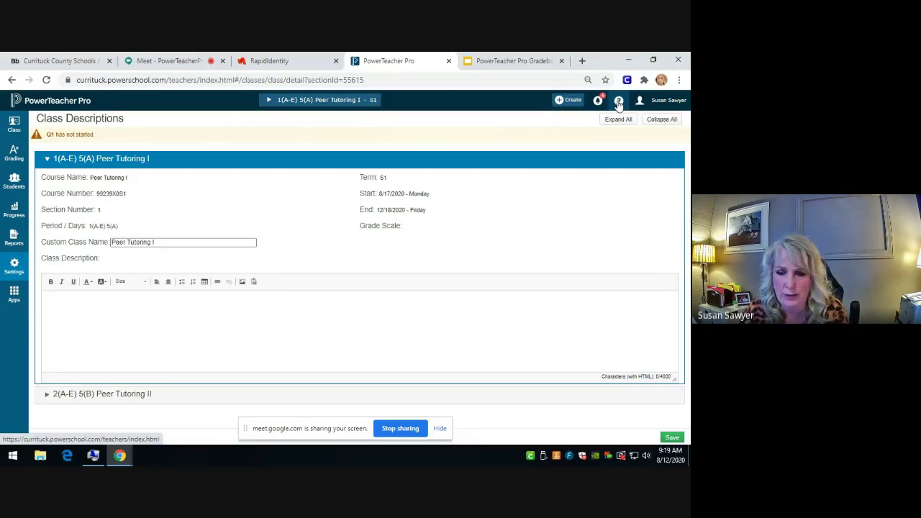
click(668, 101)
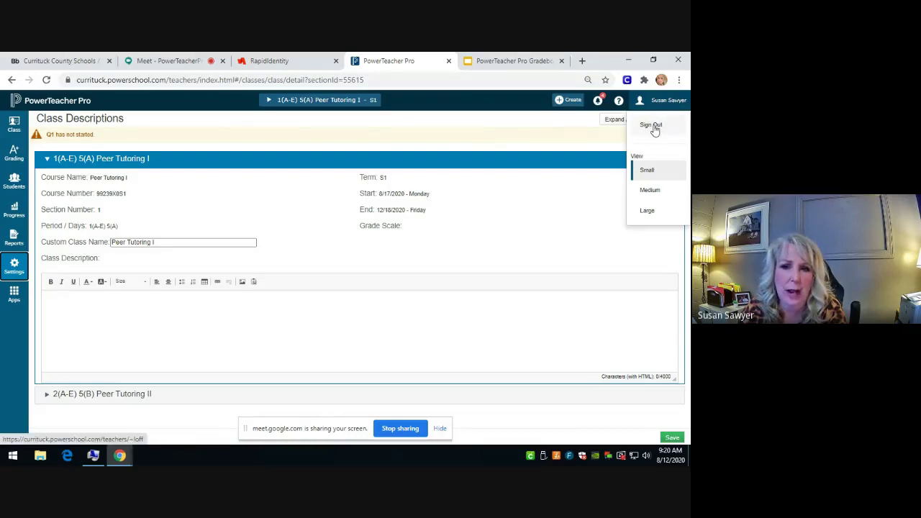
click(489, 129)
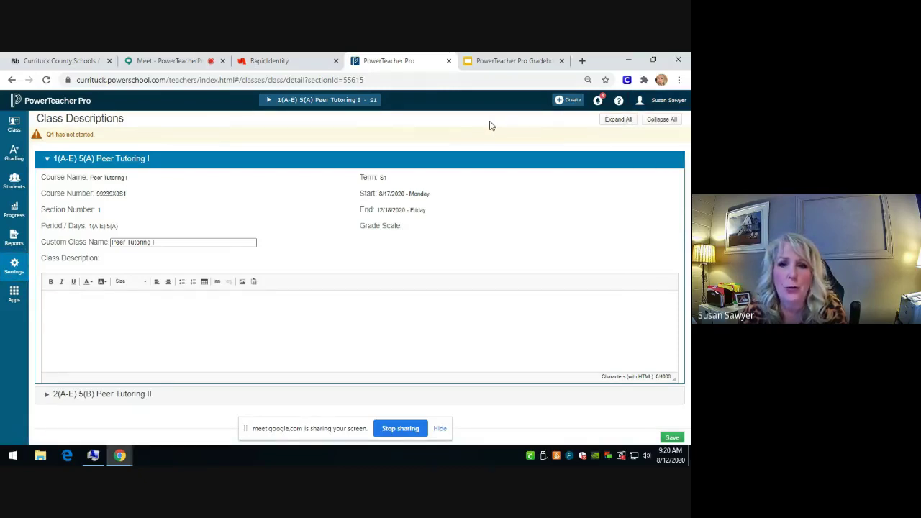
Switch to the 2(A-E) 5(B) Peer Tutoring II class and show its Traditional Grade Calculations
click(312, 102)
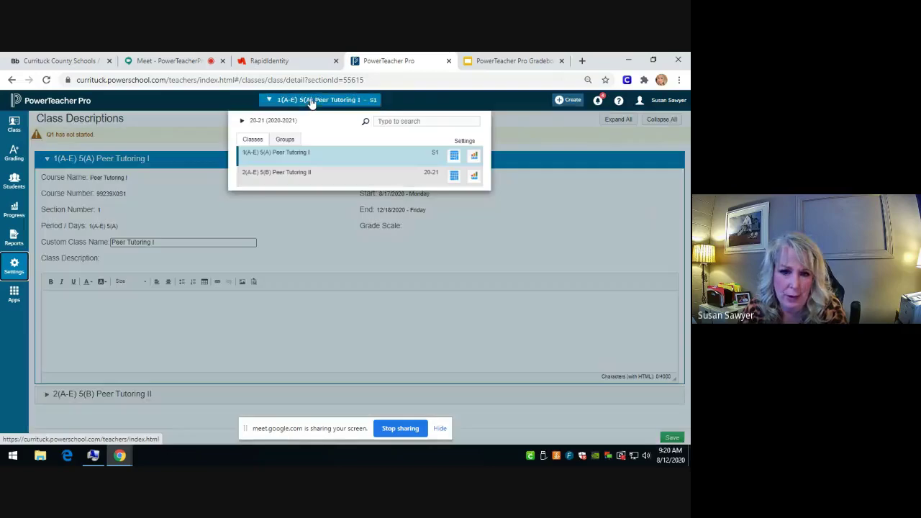
click(290, 173)
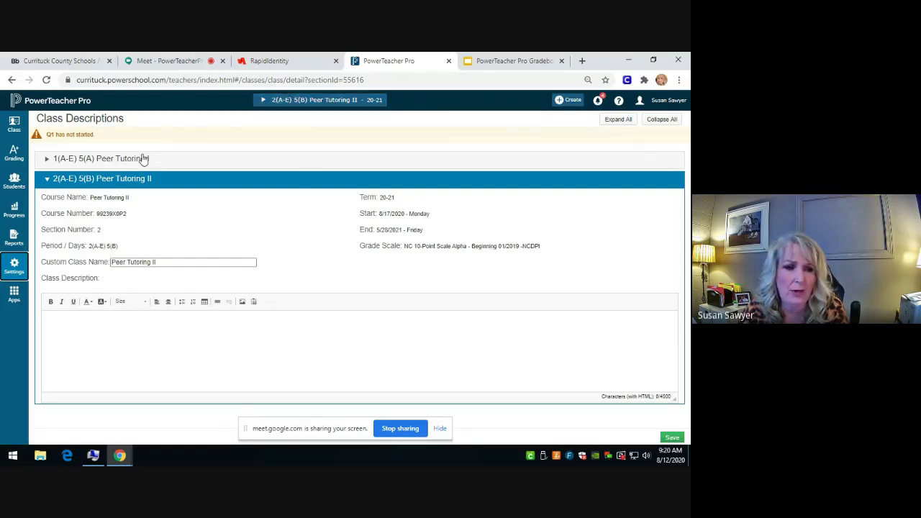
click(15, 268)
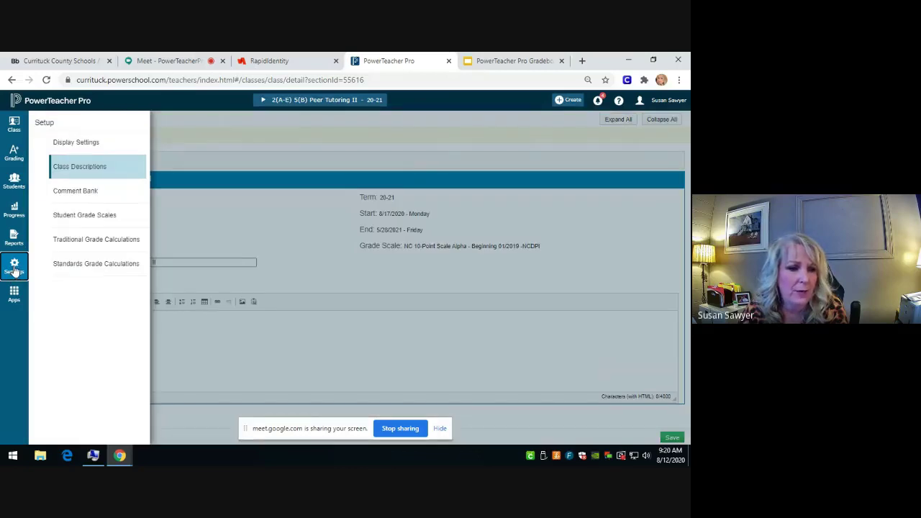
click(83, 245)
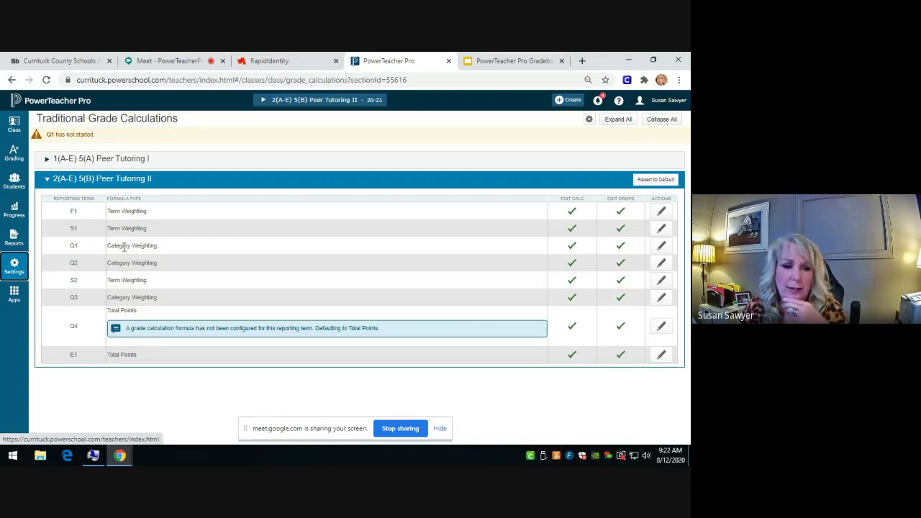
Open the Q1 grade formula for Peer Tutoring II for editing and choose Category Weighting as the Classwork row's type
click(663, 246)
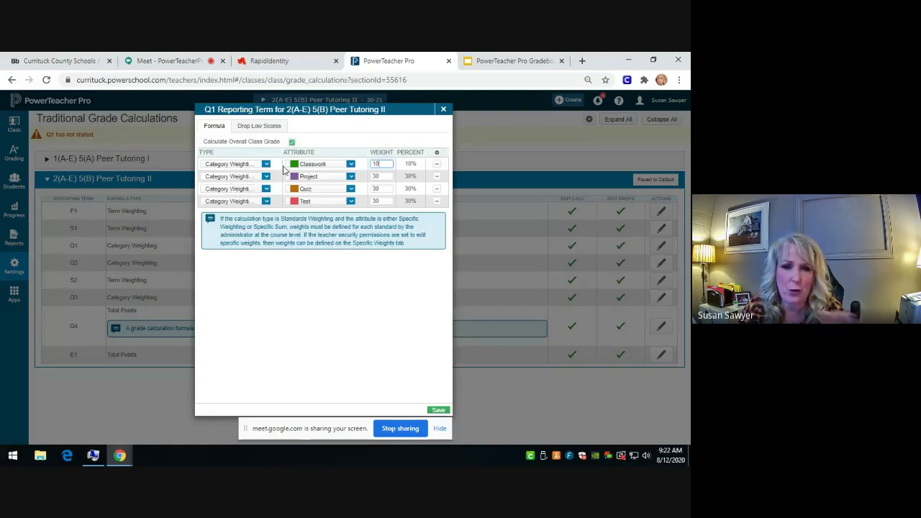
click(266, 165)
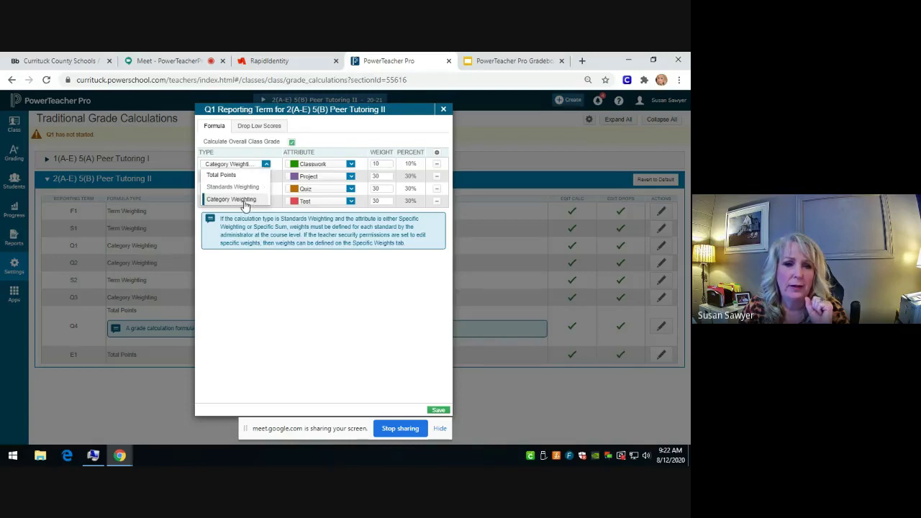
click(244, 200)
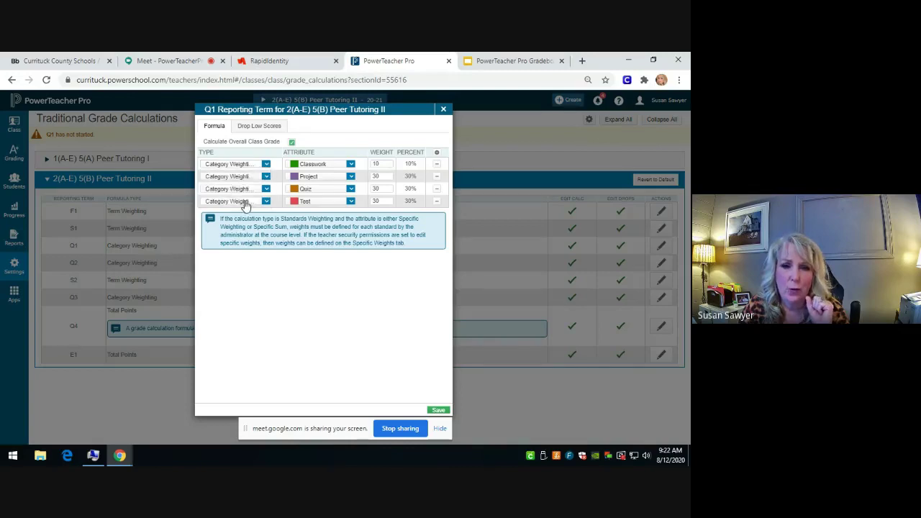
Set the Classwork weight to 10 in the Q1 formula for Peer Tutoring II and save the formula
click(385, 164)
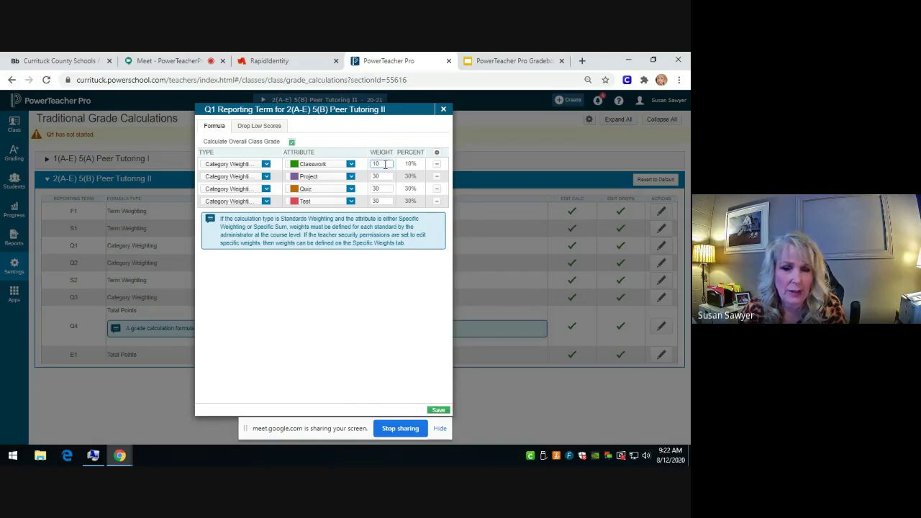
double_click(379, 164)
key(BackSpace)
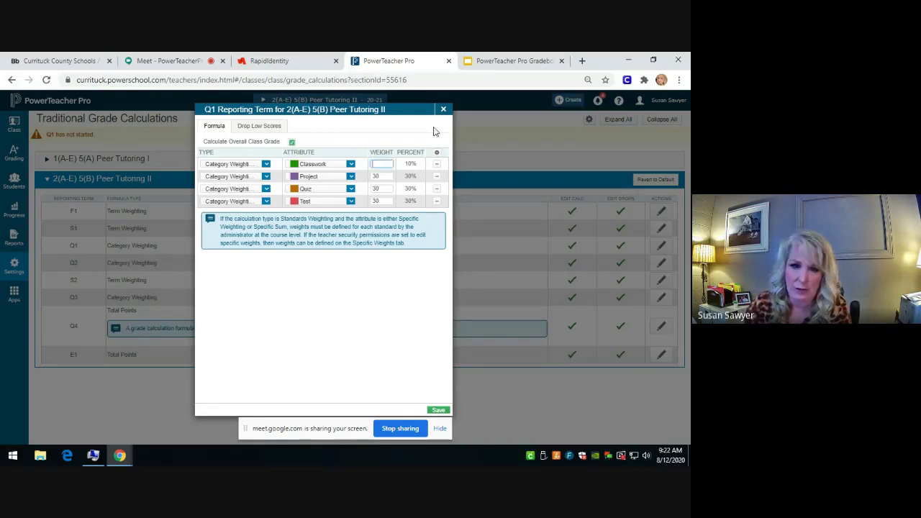
text(10)
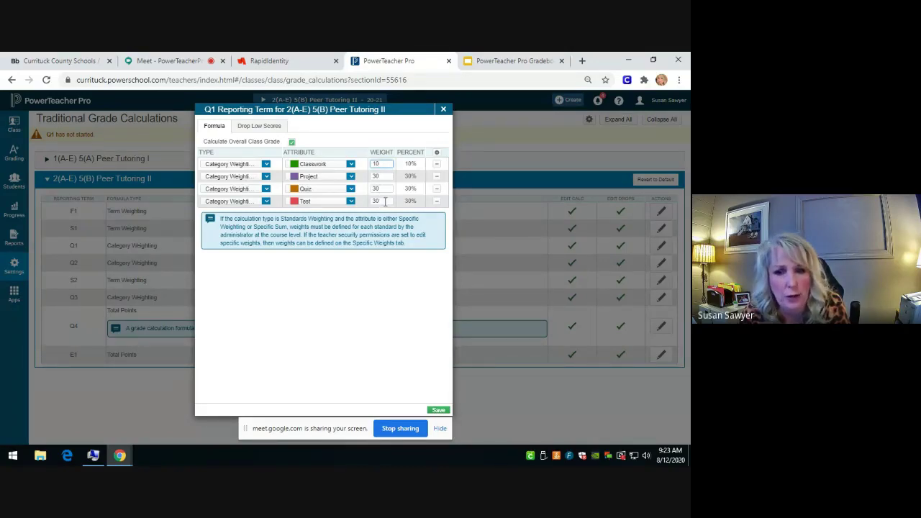
click(439, 411)
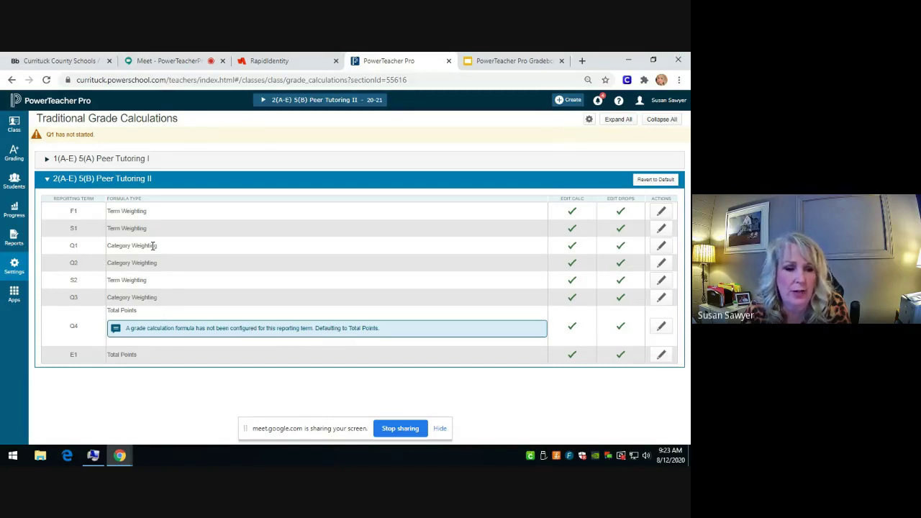
Review the Q2 category weights and the S1 term weights for Peer Tutoring II, saving each formula on leaving it
click(661, 263)
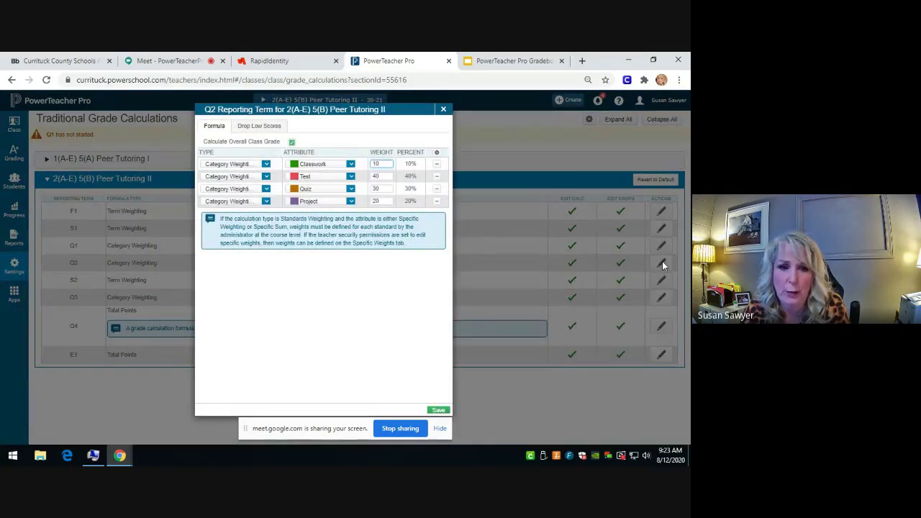
click(438, 410)
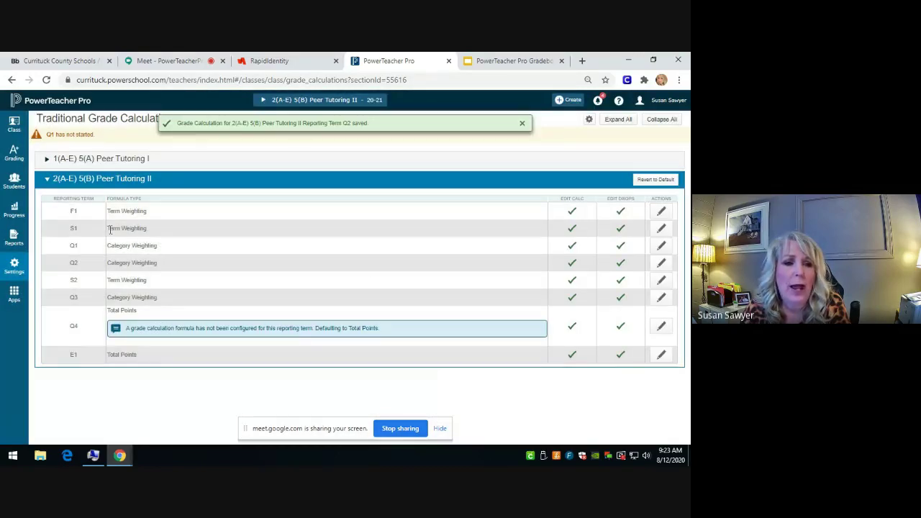
click(668, 230)
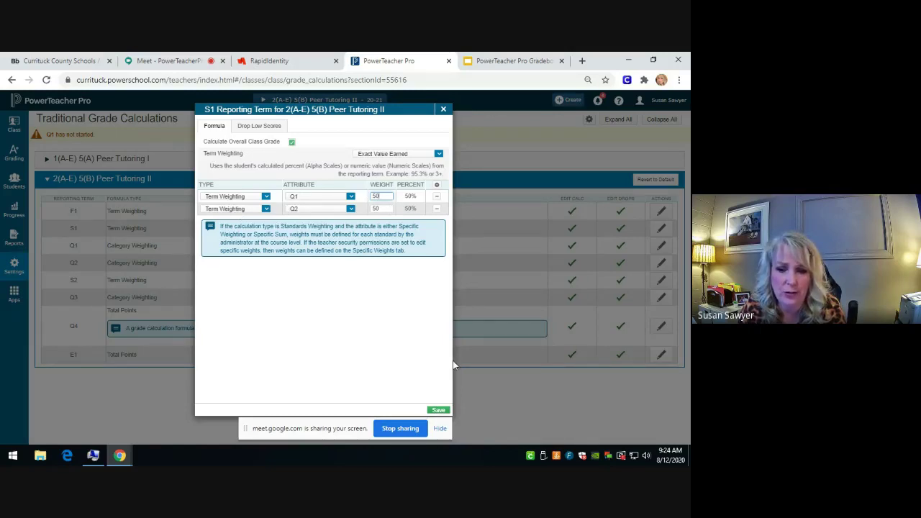
click(439, 410)
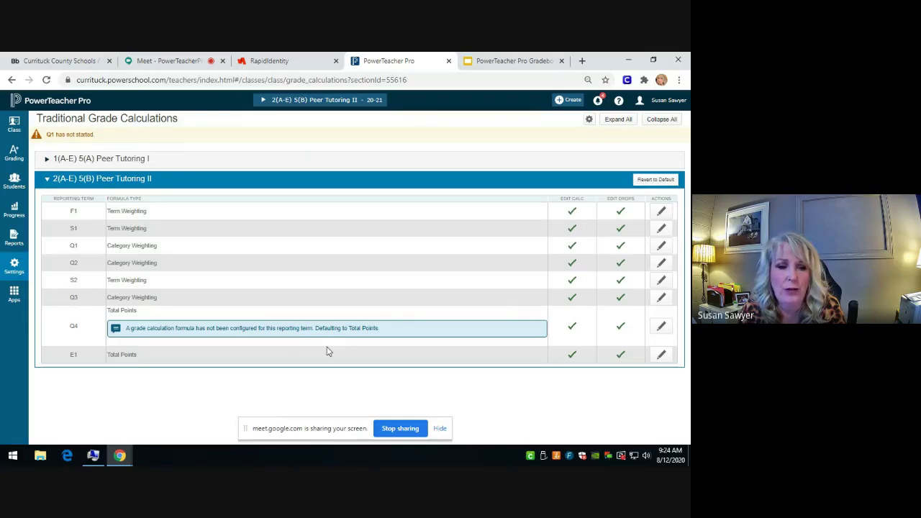
Change the Q4 formula for Peer Tutoring II to Category Weighting and give Classwork a weight of 10
click(662, 327)
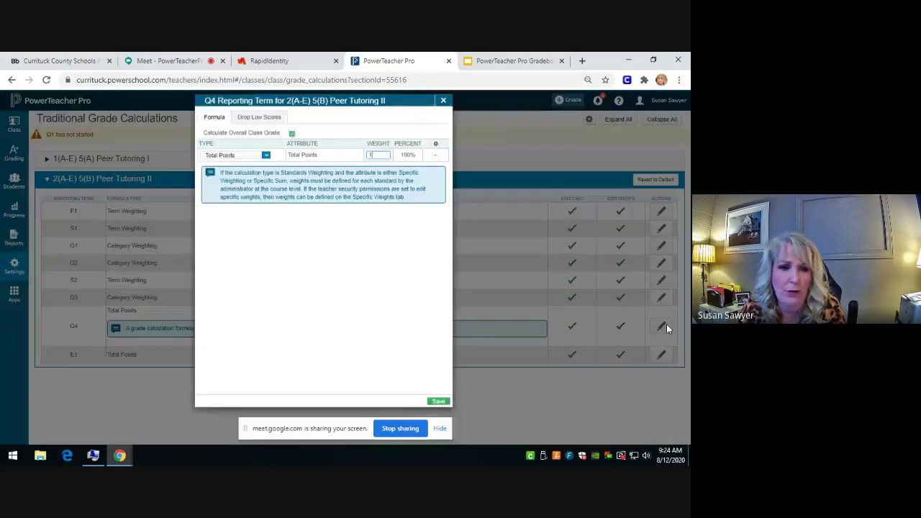
click(265, 165)
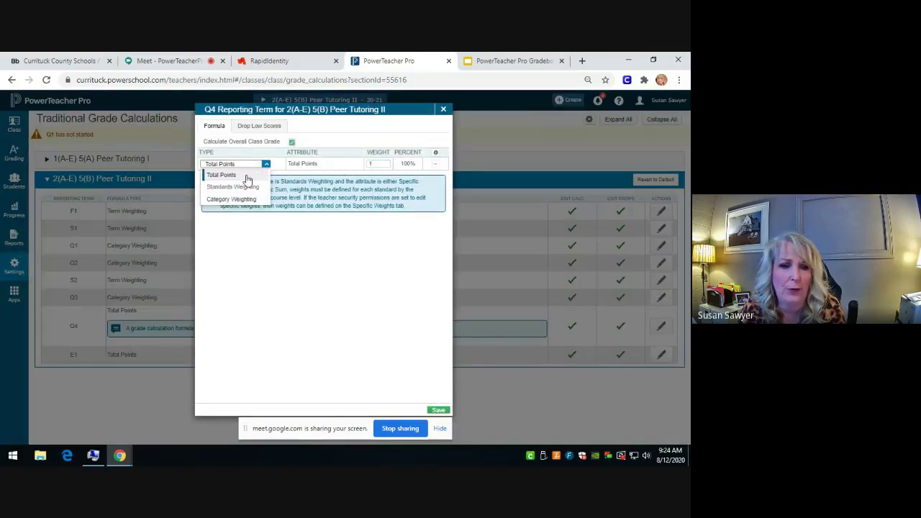
click(245, 201)
click(383, 164)
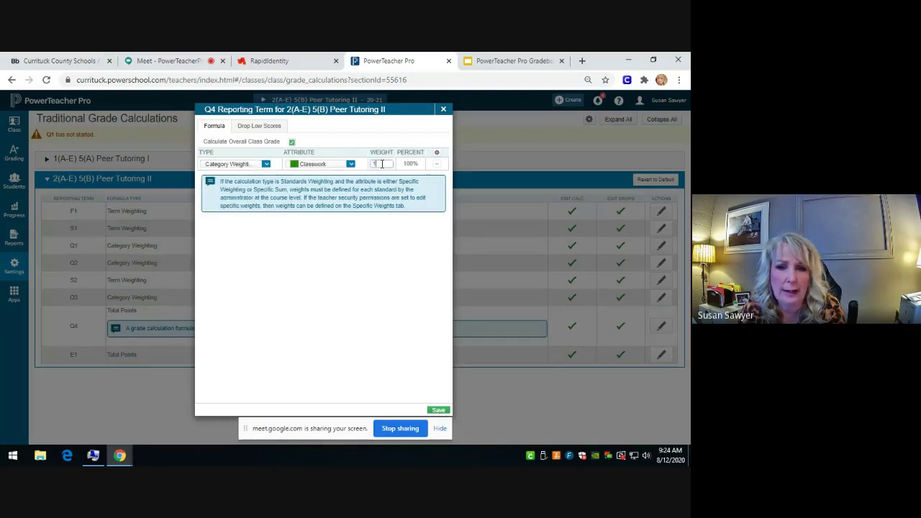
text(0)
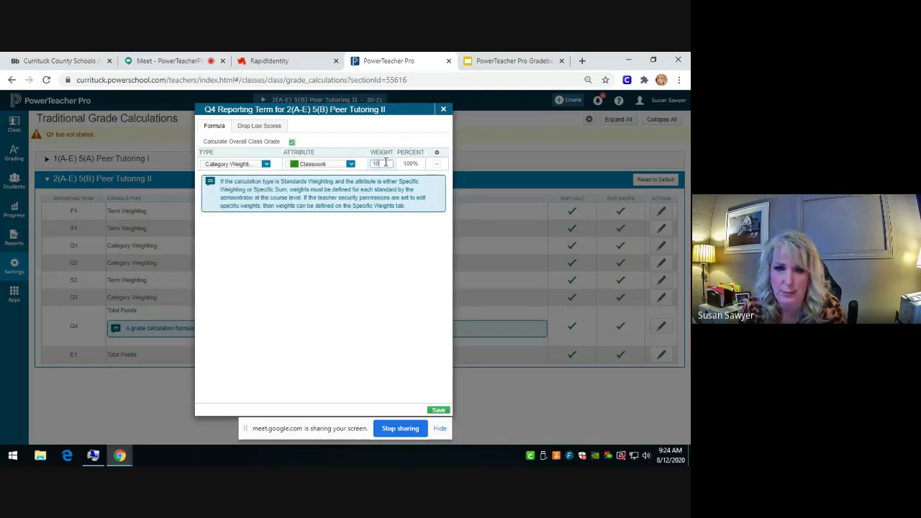
Add a Category Weighting row for Project to the Q4 formula with a weight of 30
click(437, 154)
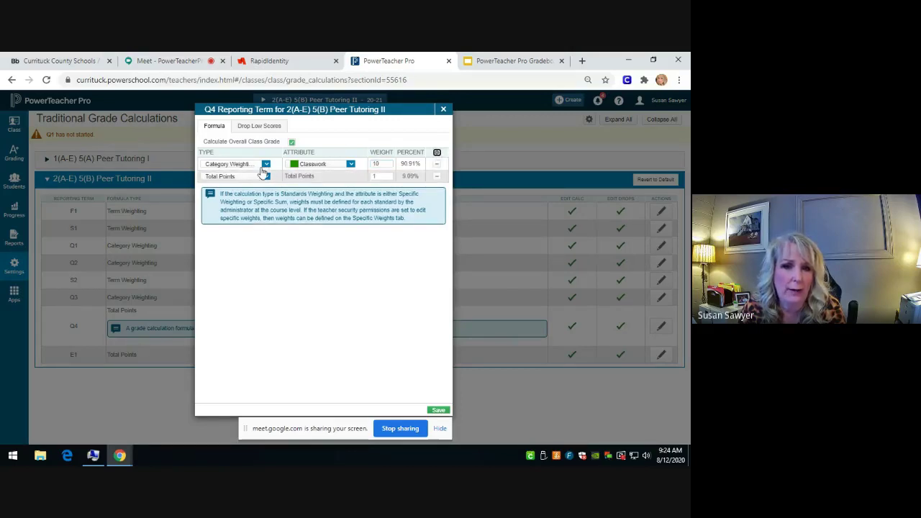
click(266, 177)
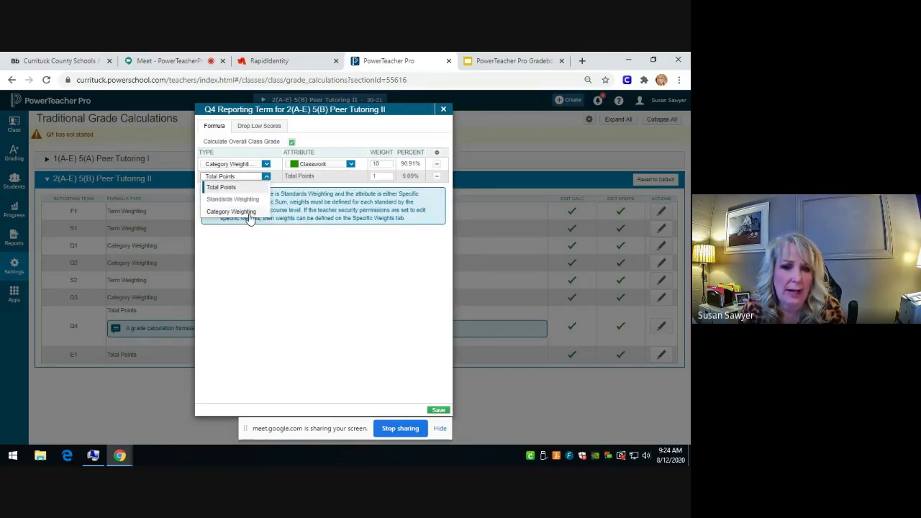
click(250, 212)
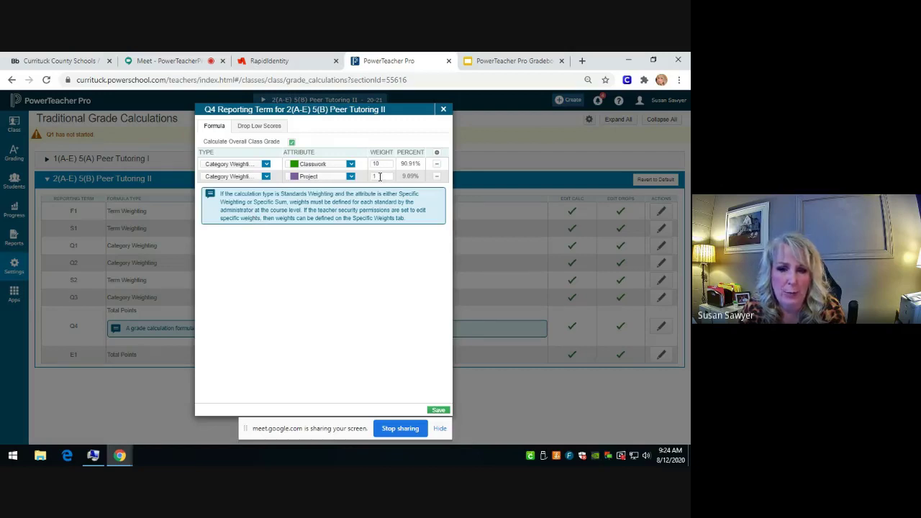
click(380, 176)
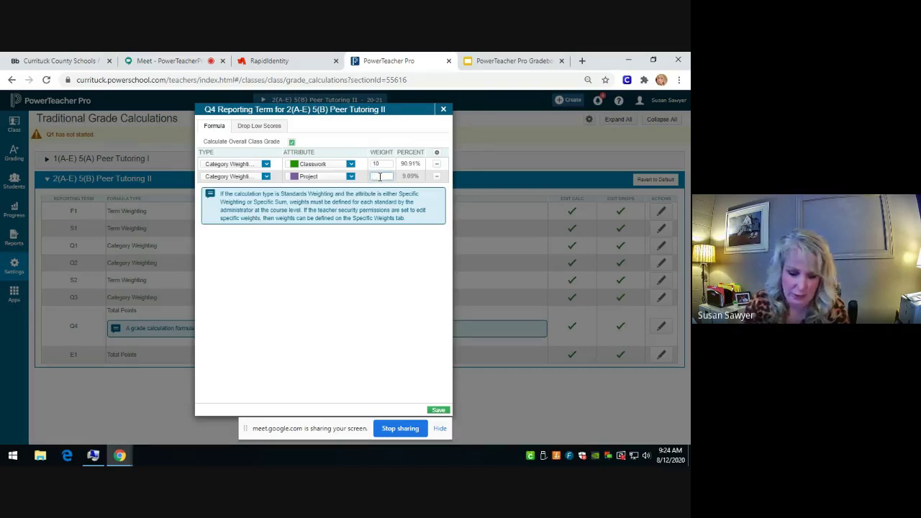
Add a Category Weighting row for Quiz to the Q4 formula with a weight of 30
click(437, 154)
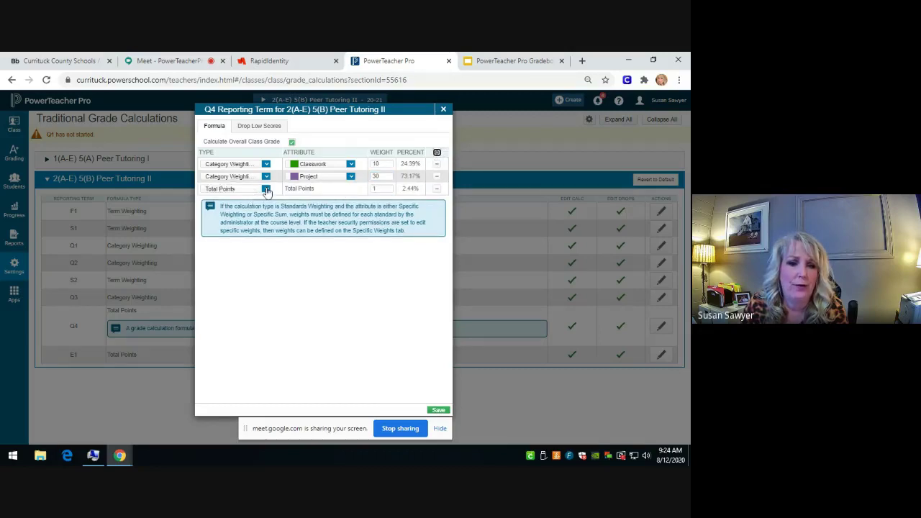
click(266, 189)
click(234, 225)
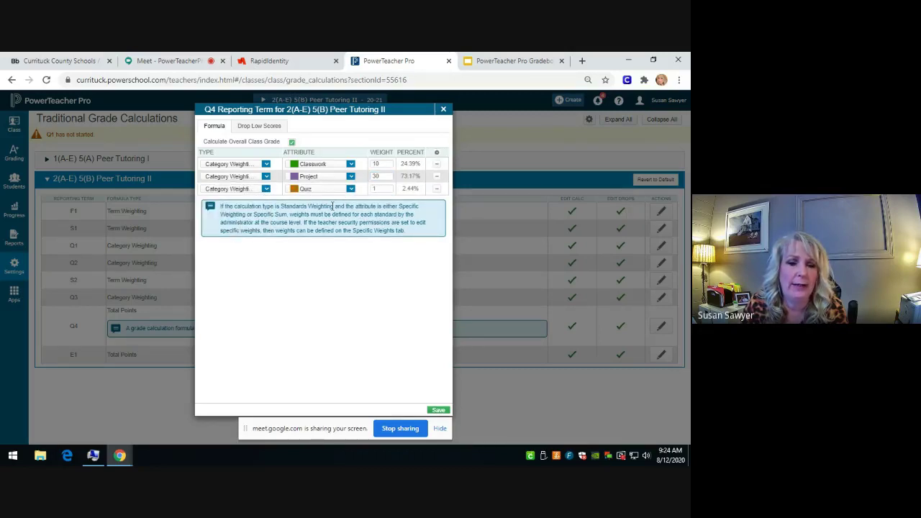
click(373, 188)
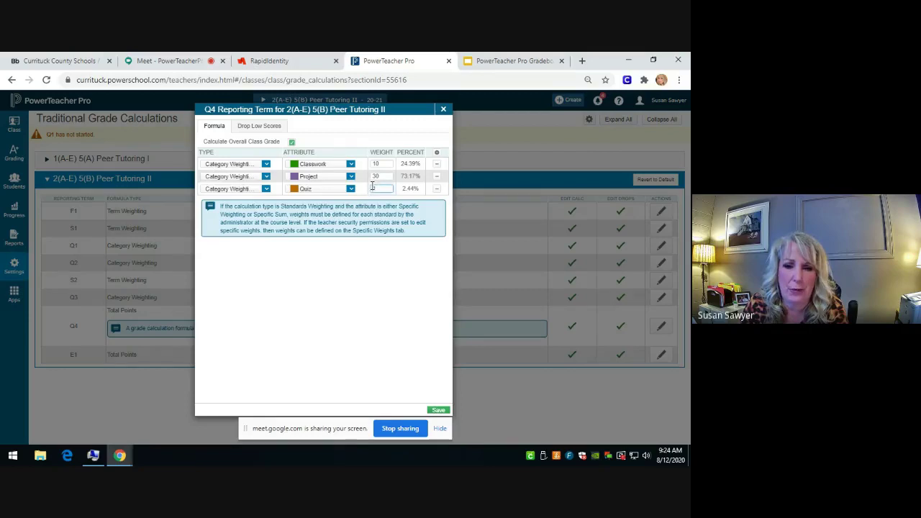
text(30)
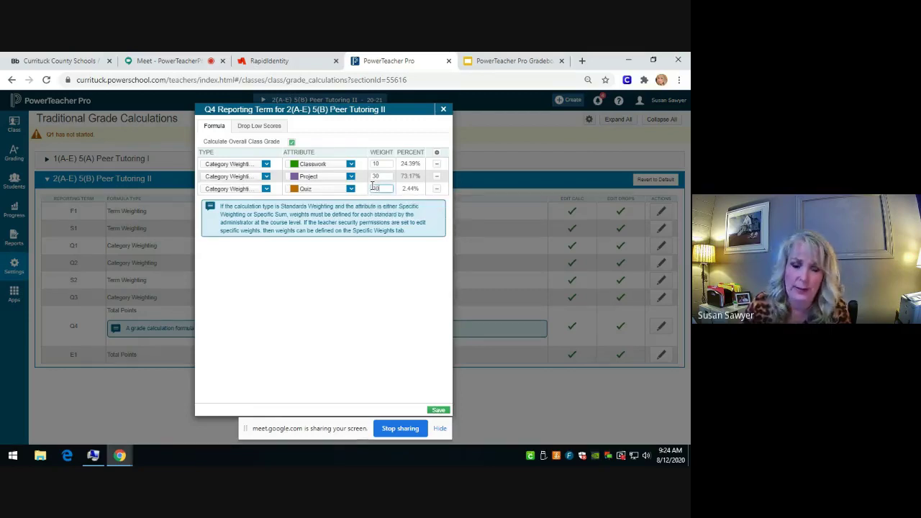
Add a Category Weighting row for Test with a weight of 30 and save the Q4 formula
click(437, 152)
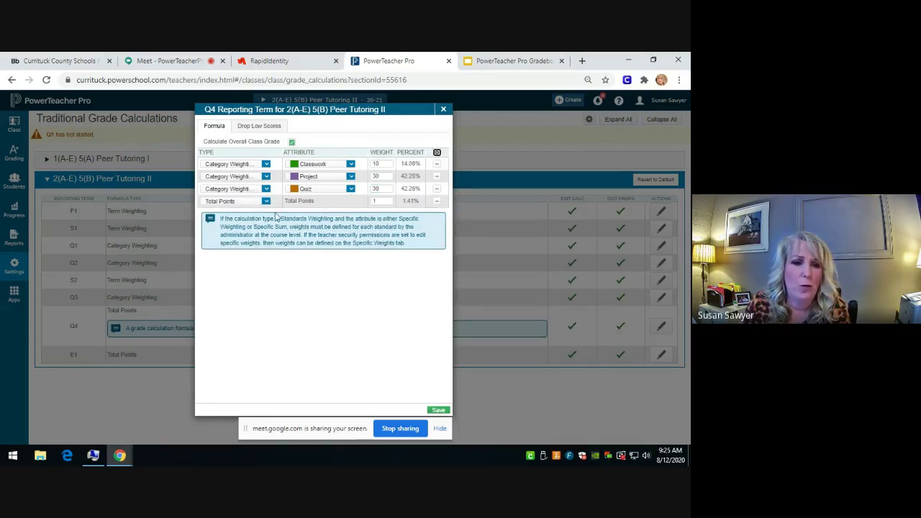
click(266, 200)
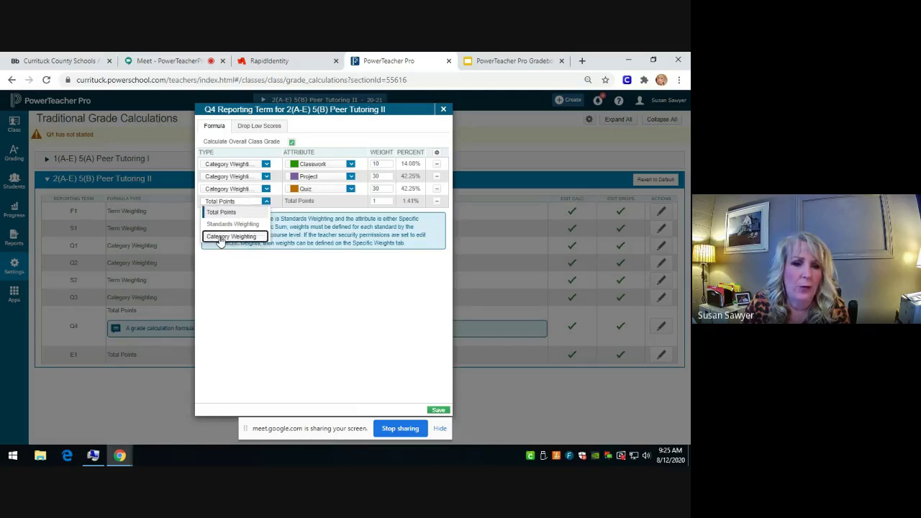
click(227, 237)
click(372, 202)
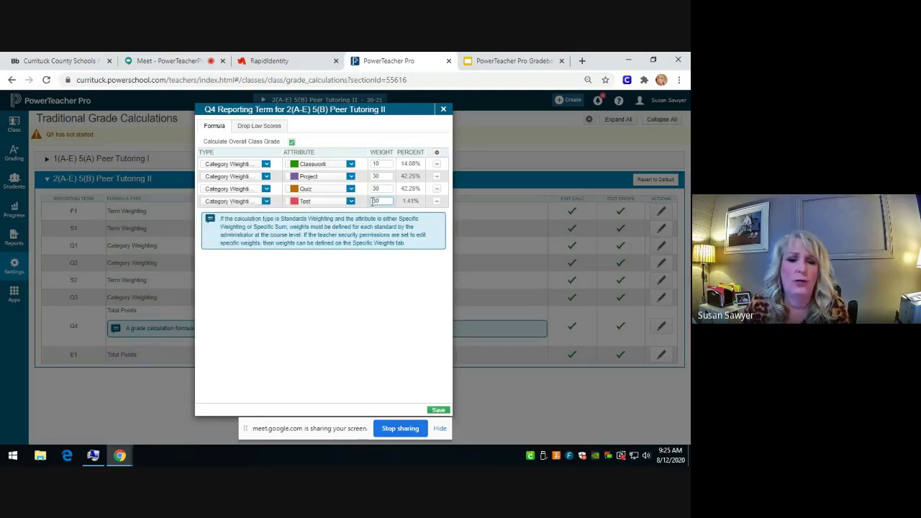
text(30)
click(389, 329)
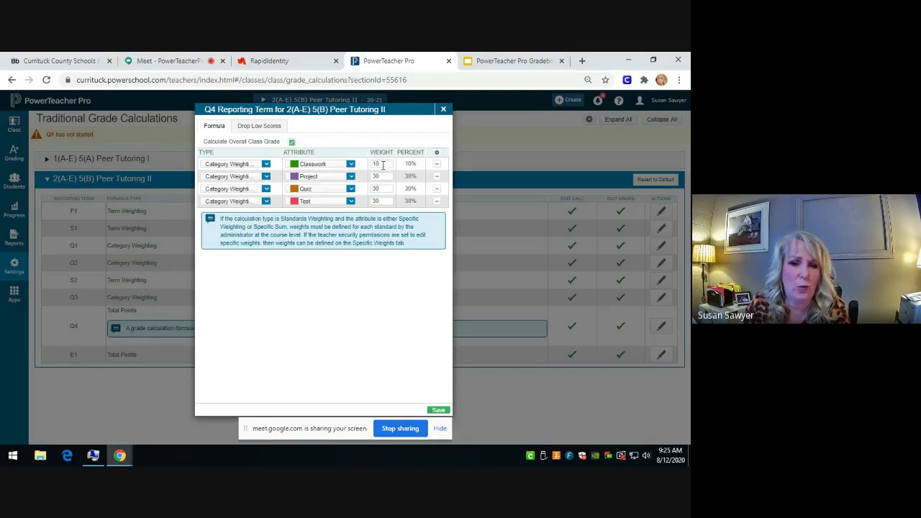
click(439, 412)
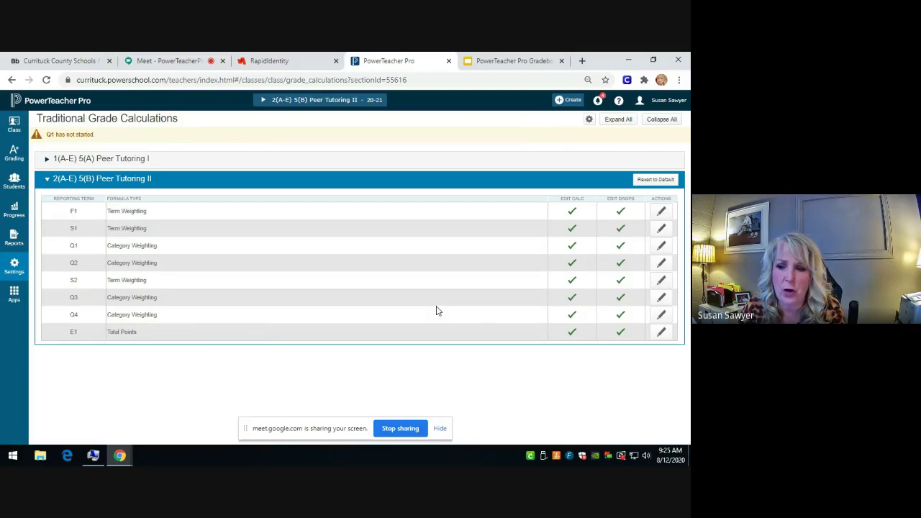
Review the E1 exam formula and the F1 term weights for Peer Tutoring II, saving each formula on leaving it
click(663, 334)
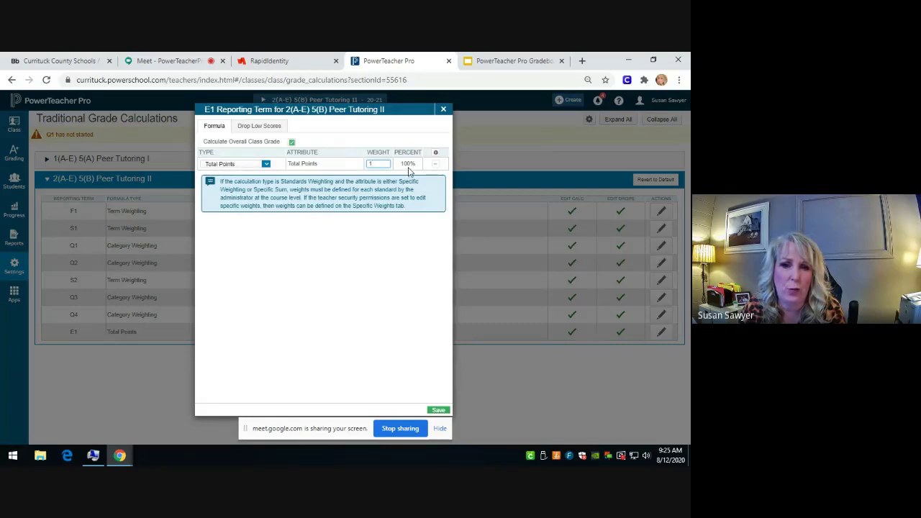
click(436, 411)
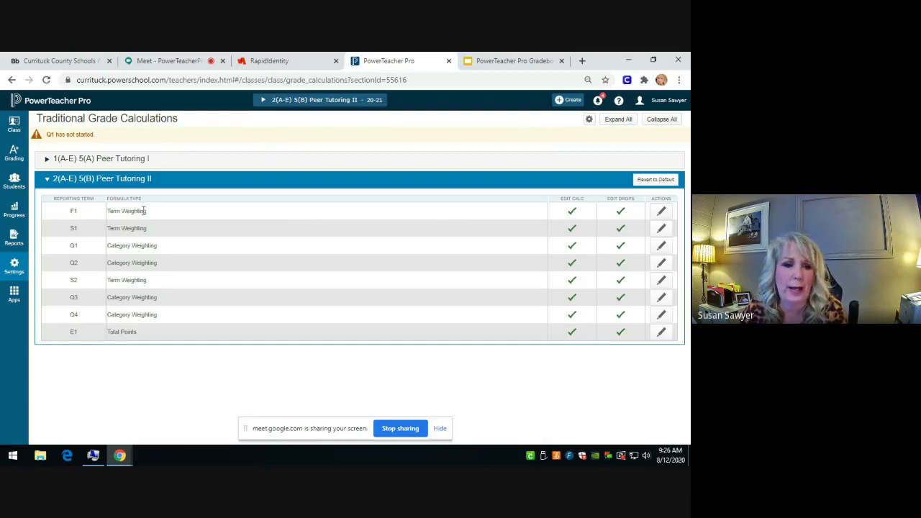
click(661, 212)
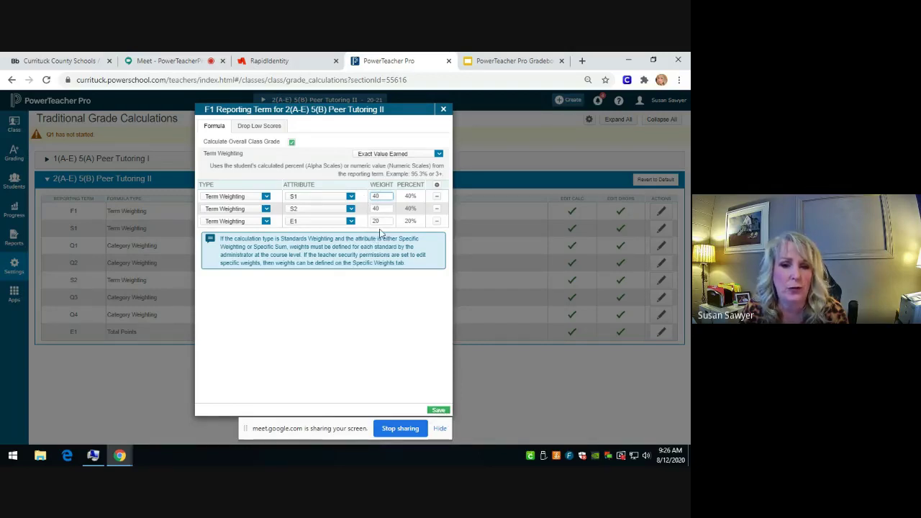
click(440, 411)
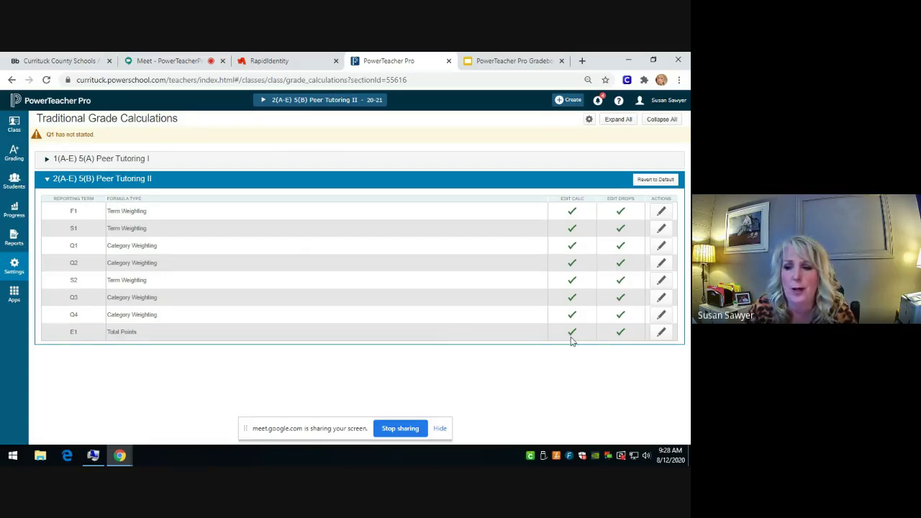
click(662, 333)
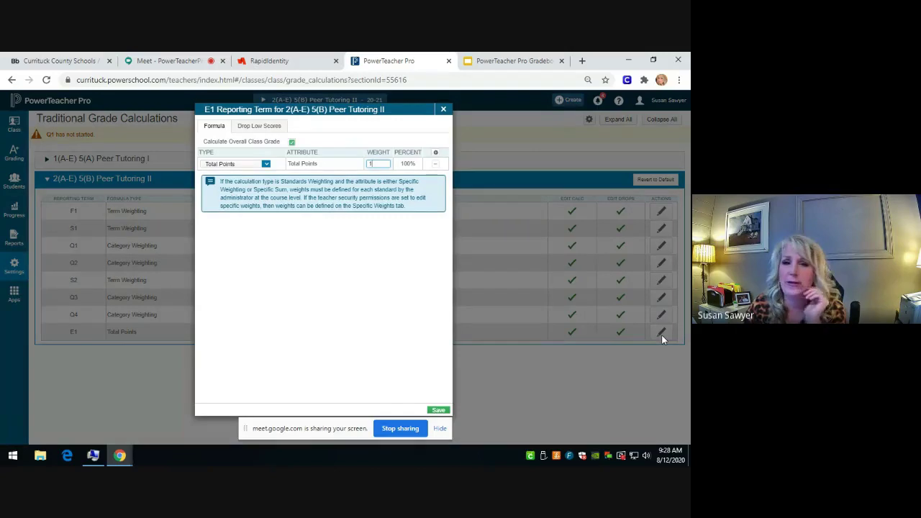
click(440, 411)
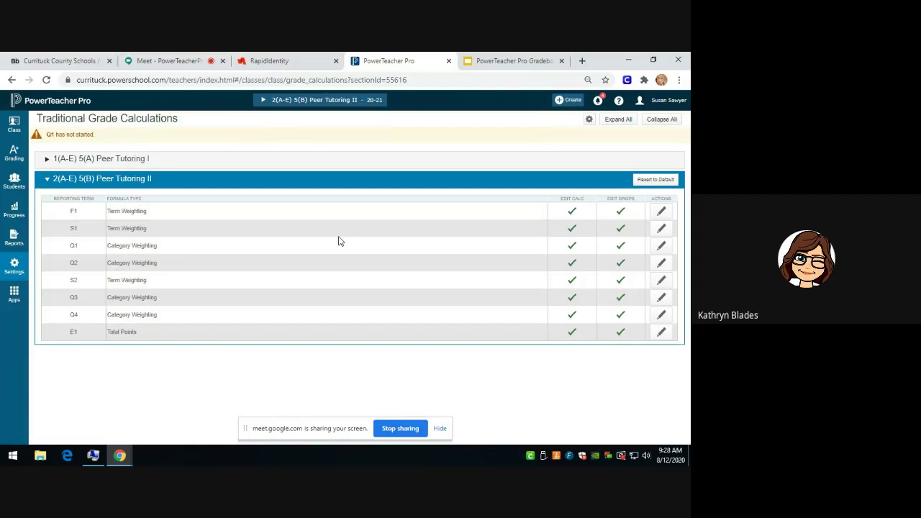
Switch to the 1(A-E) 5(A) Peer Tutoring I class and open its Q1 grade formula for editing
click(325, 100)
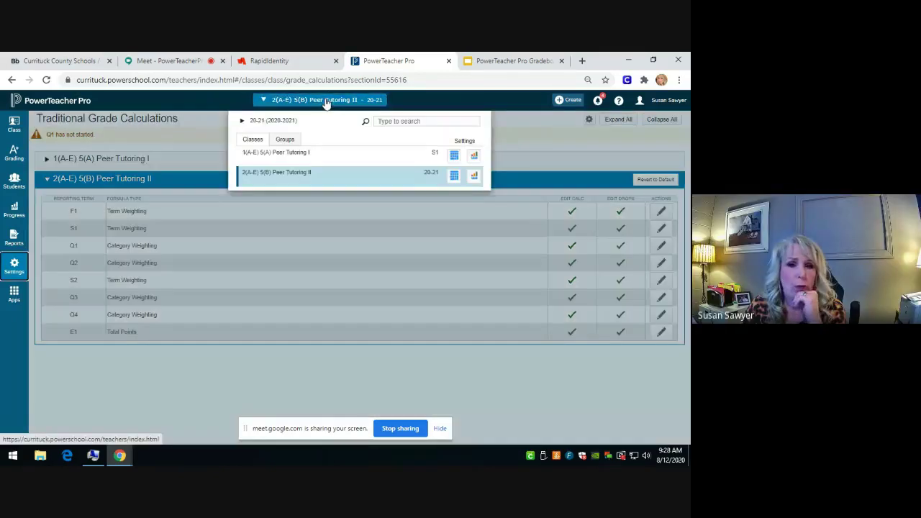
click(299, 152)
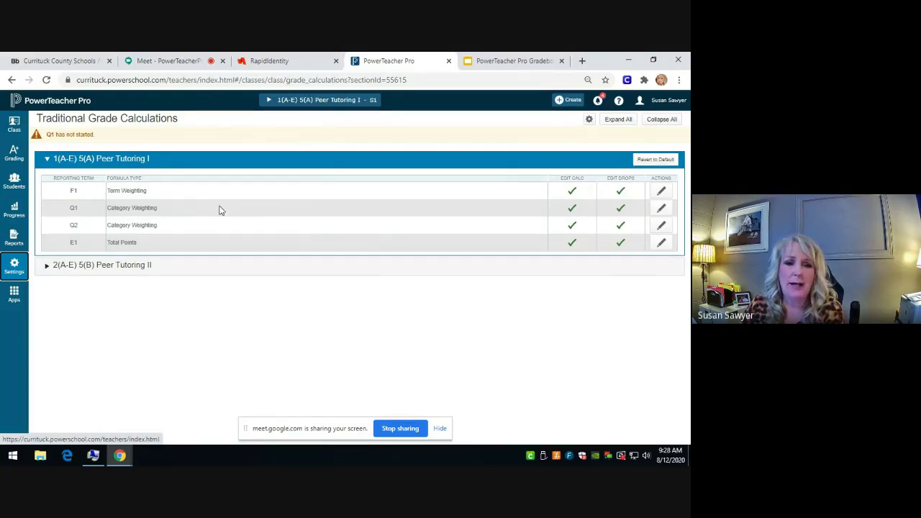
click(662, 209)
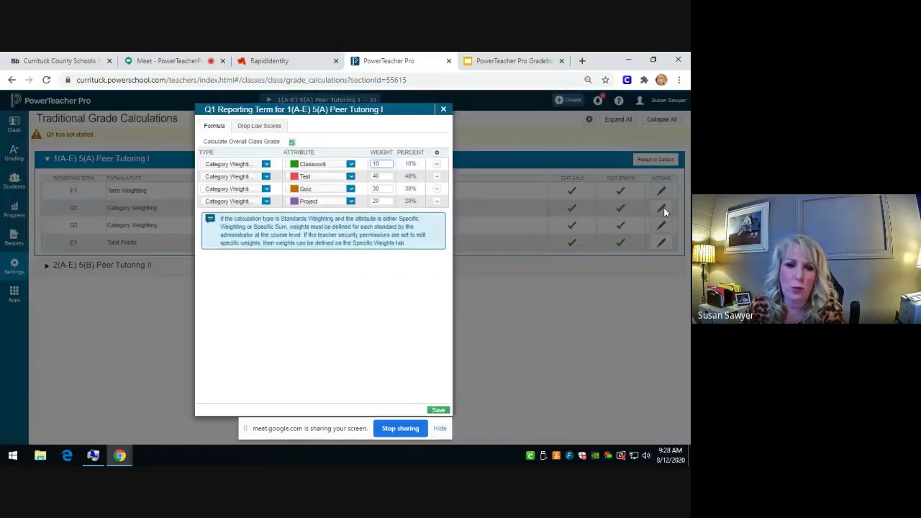
Remove the Classwork, Test and Quiz rows from the Q1 formula for Peer Tutoring I
click(437, 164)
click(437, 176)
click(437, 164)
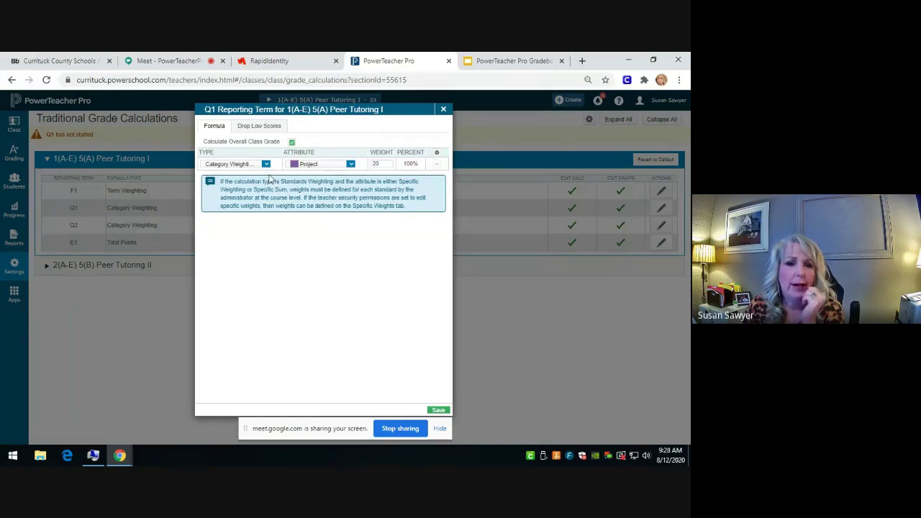
Set the remaining row of the Q1 formula to Total Points with a weight of 100, save it, and recheck the saved formula
click(266, 164)
click(218, 175)
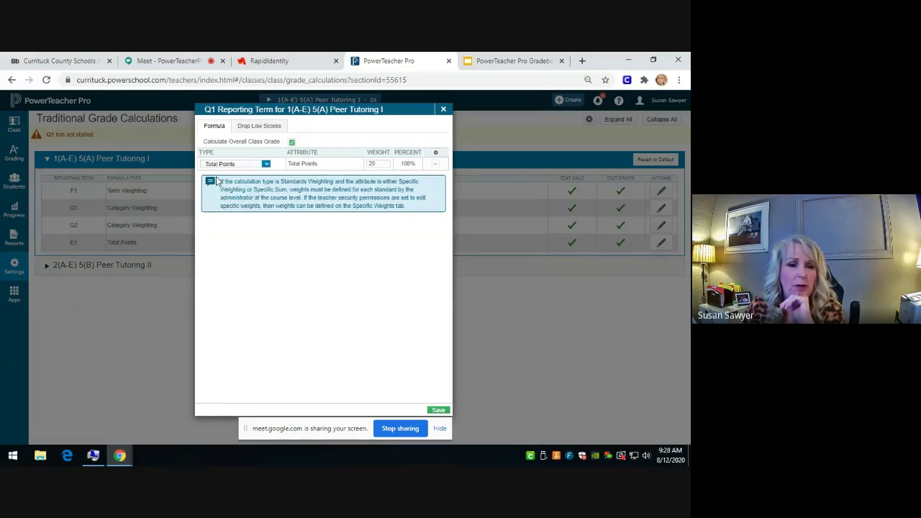
double_click(376, 164)
key(BackSpace)
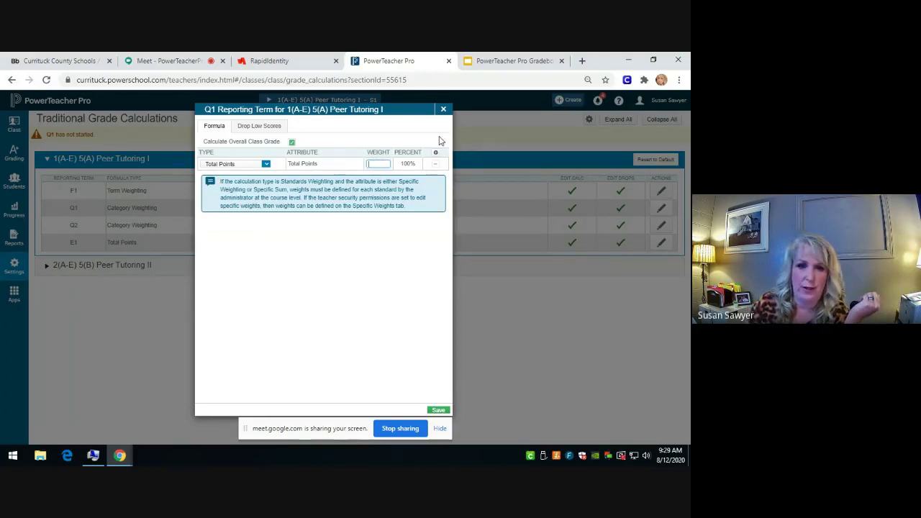
text(100)
click(439, 410)
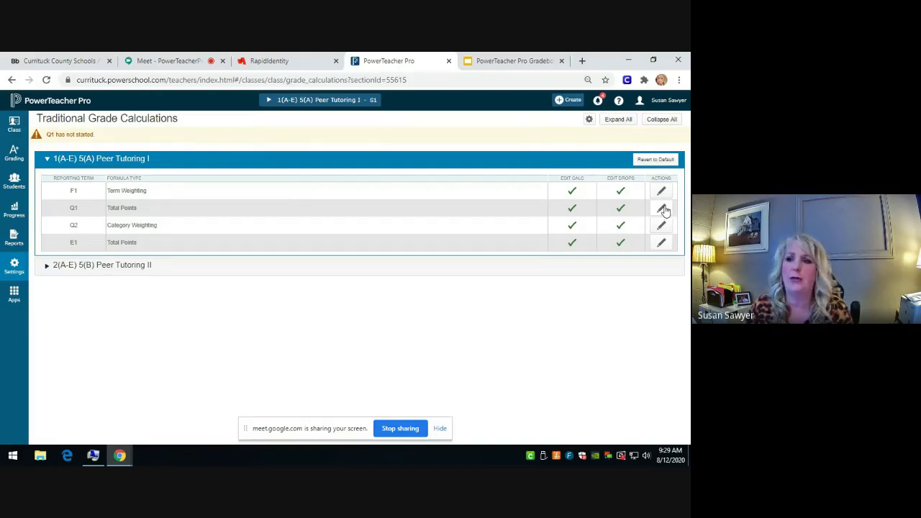
click(663, 209)
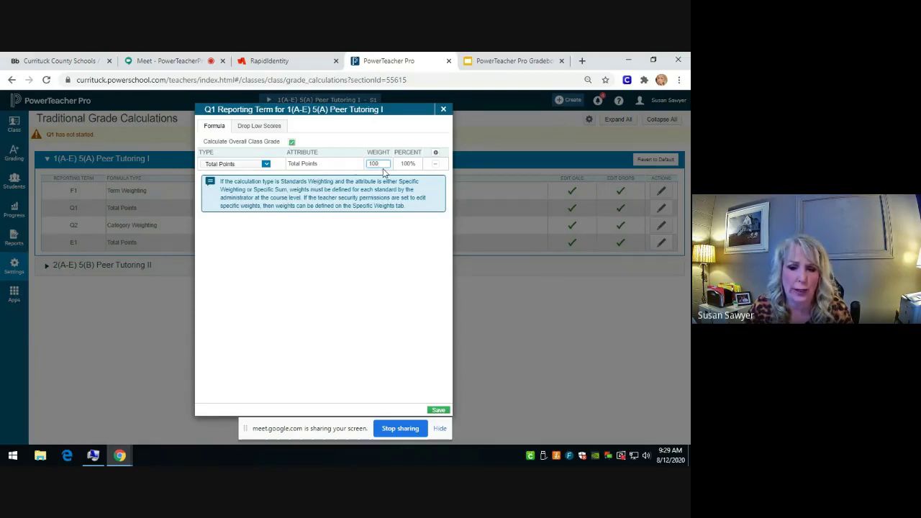
click(439, 410)
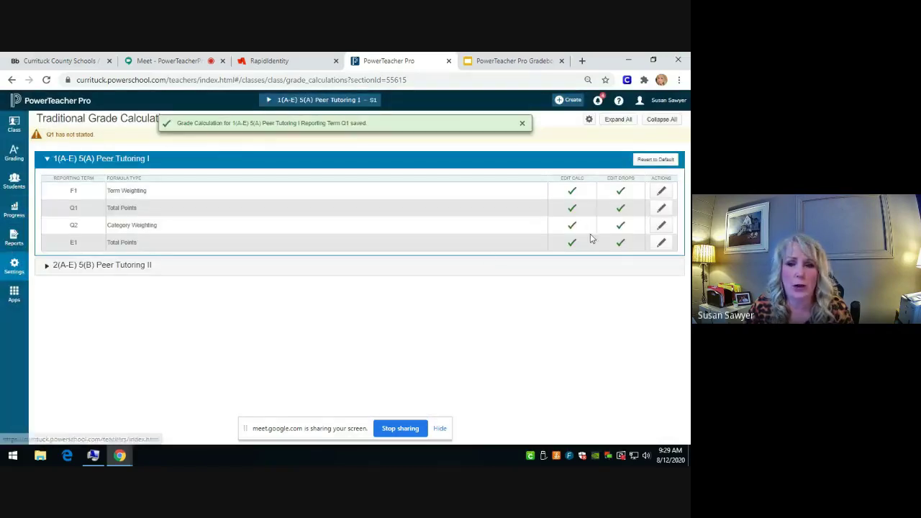
Open the Q2 grade formula for Peer Tutoring I and remove category rows until only Classwork remains
click(656, 225)
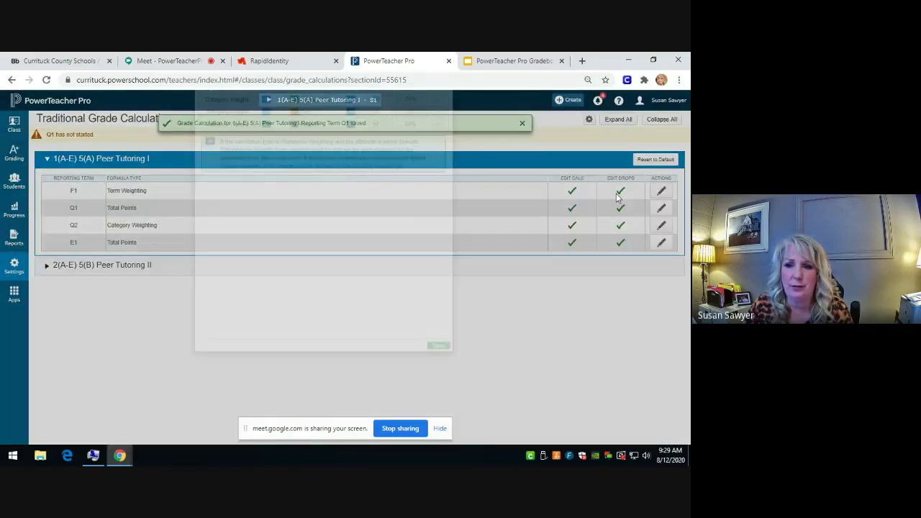
click(438, 188)
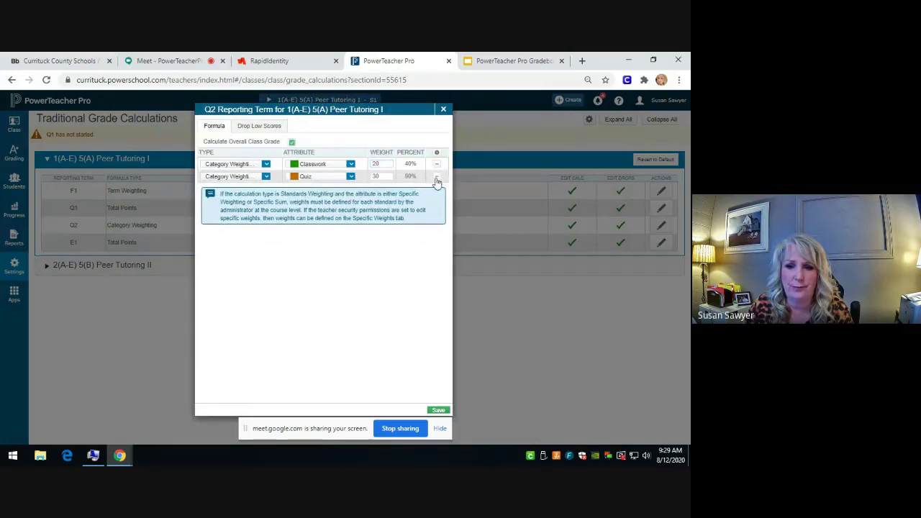
click(437, 176)
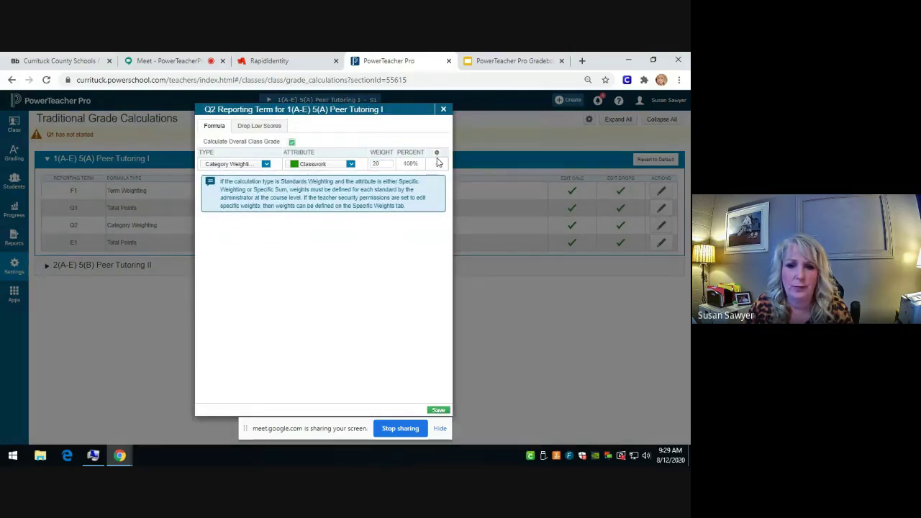
Change the remaining Q2 formula row to Total Points with a weight of 100 and save the formula
click(268, 166)
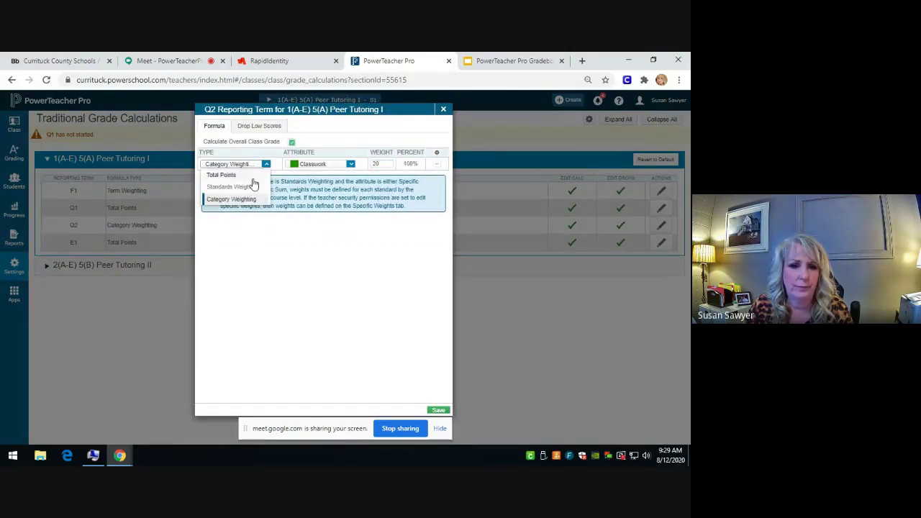
click(218, 176)
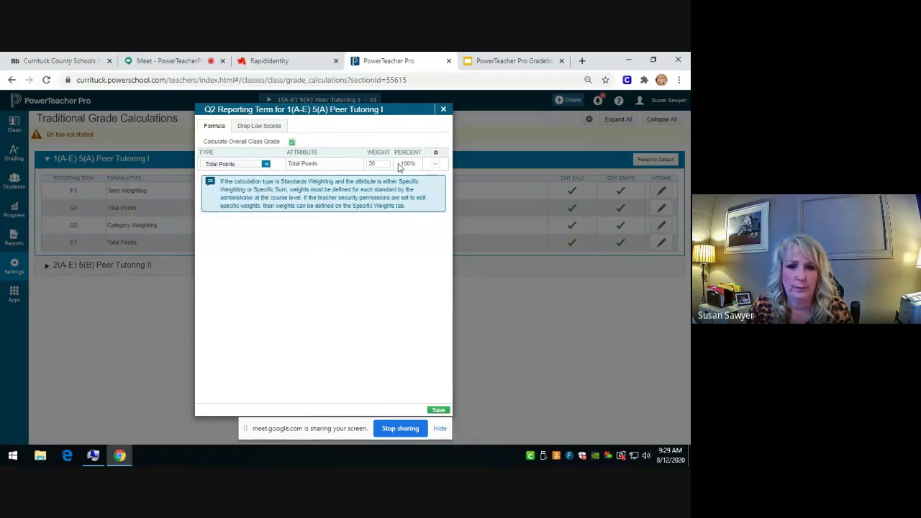
click(372, 164)
text(100)
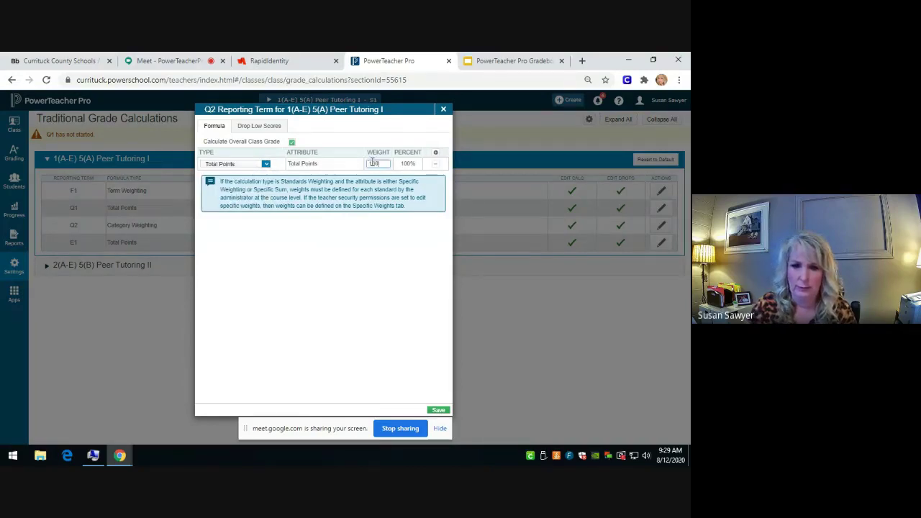
click(437, 412)
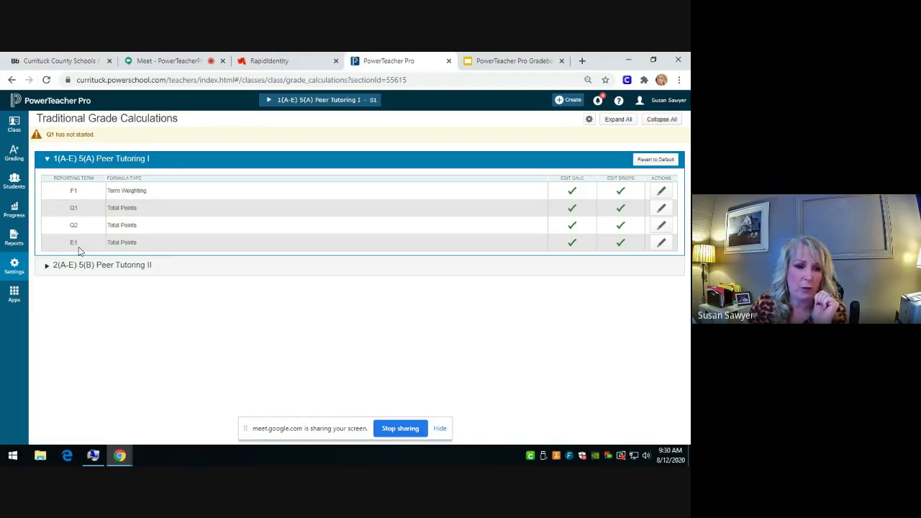
Review and save the F1 term weights for Peer Tutoring I, and open the class Scoresheet
click(662, 191)
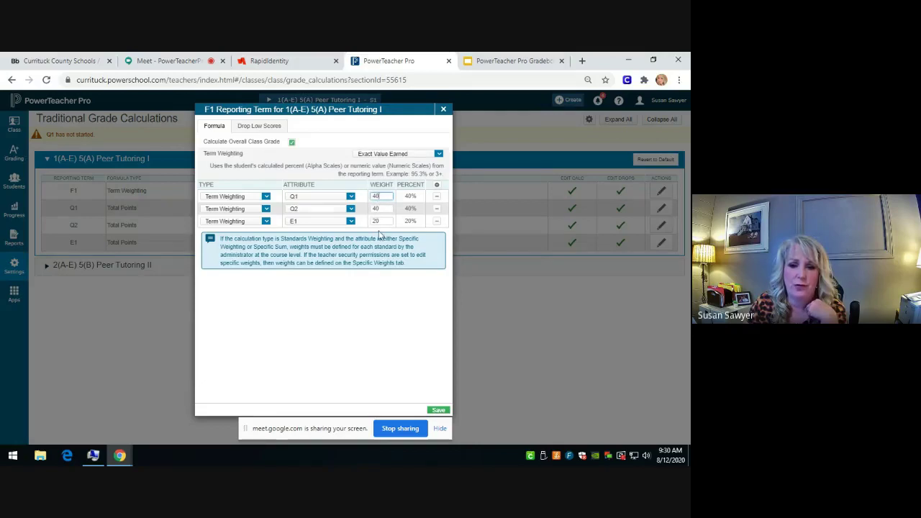
click(439, 411)
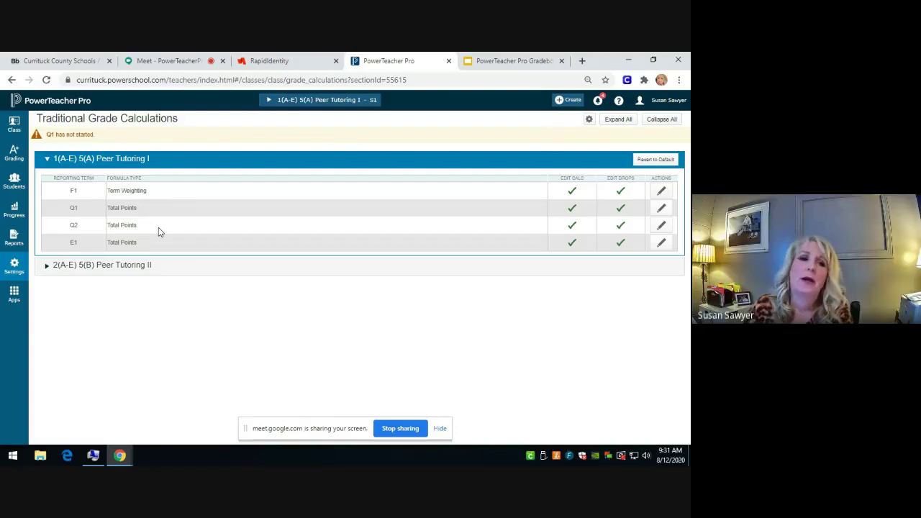
click(13, 160)
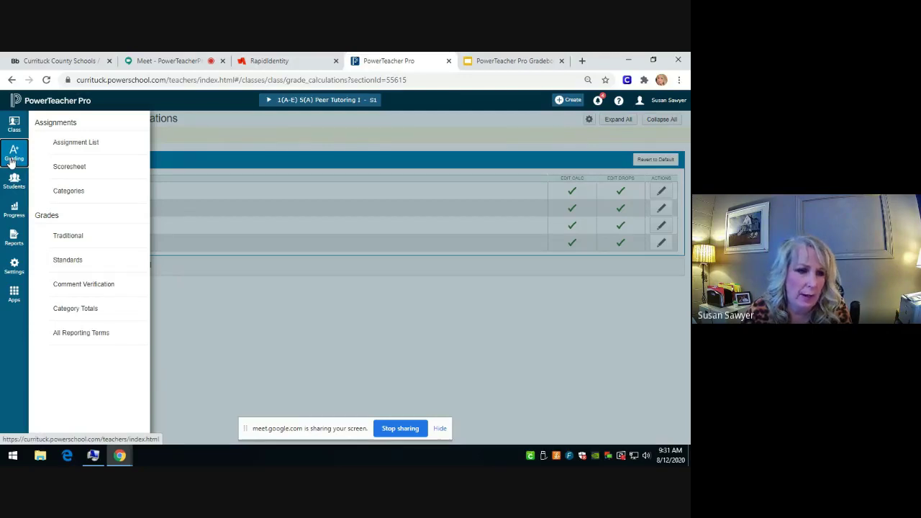
click(69, 167)
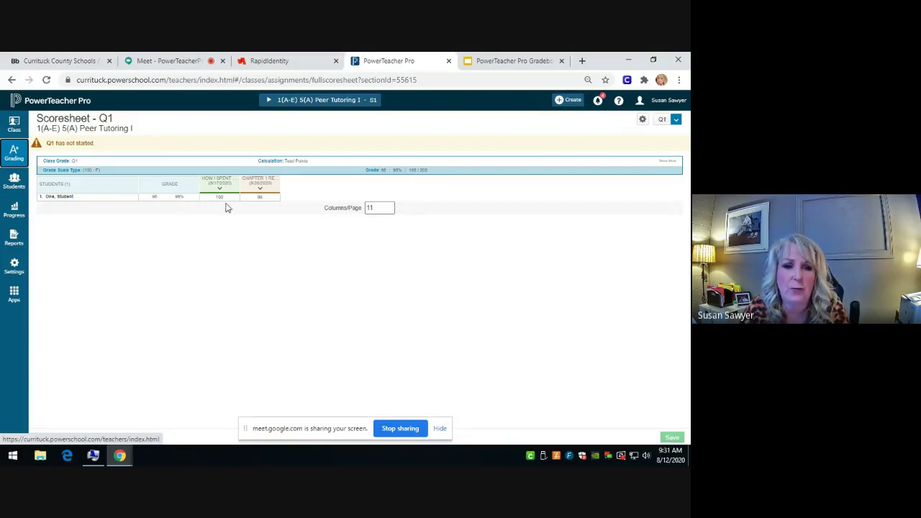
Override the student's Q1 course grade with 100 and revert it to the calculated grade
click(153, 199)
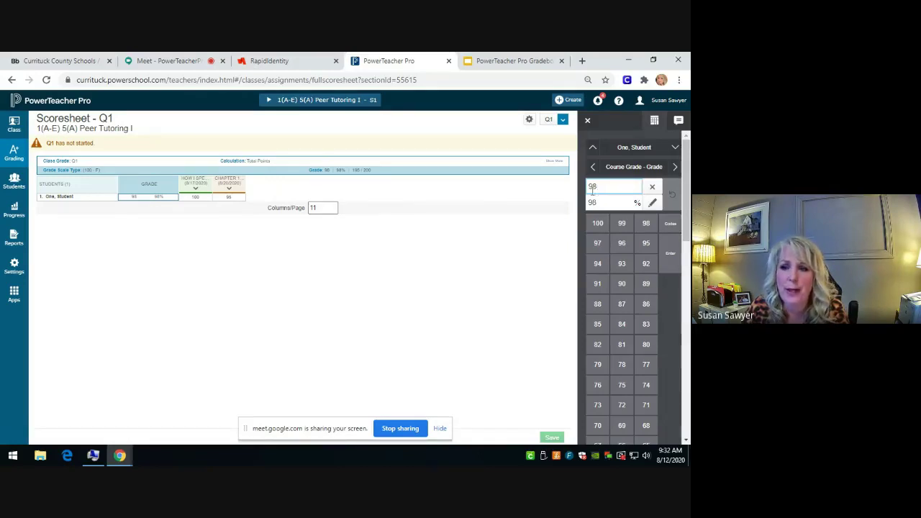
key(BackSpace)
key(BackSpace)
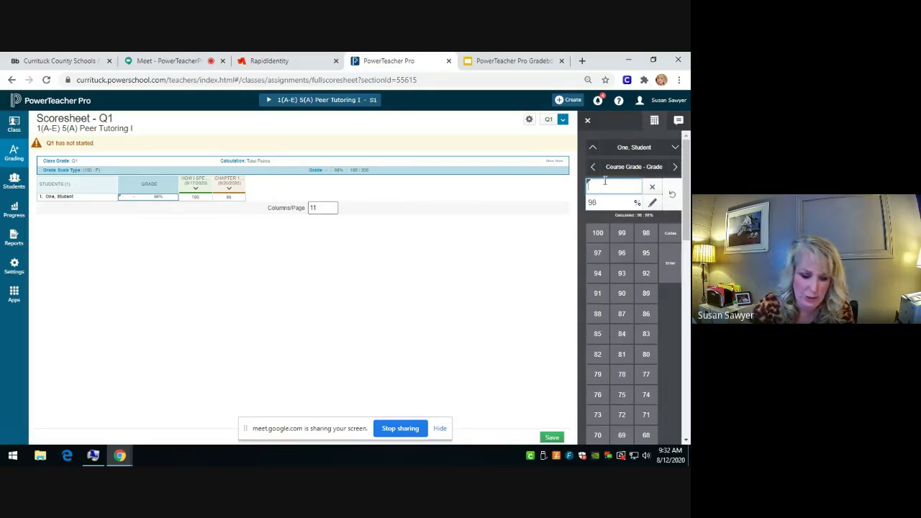
text(100)
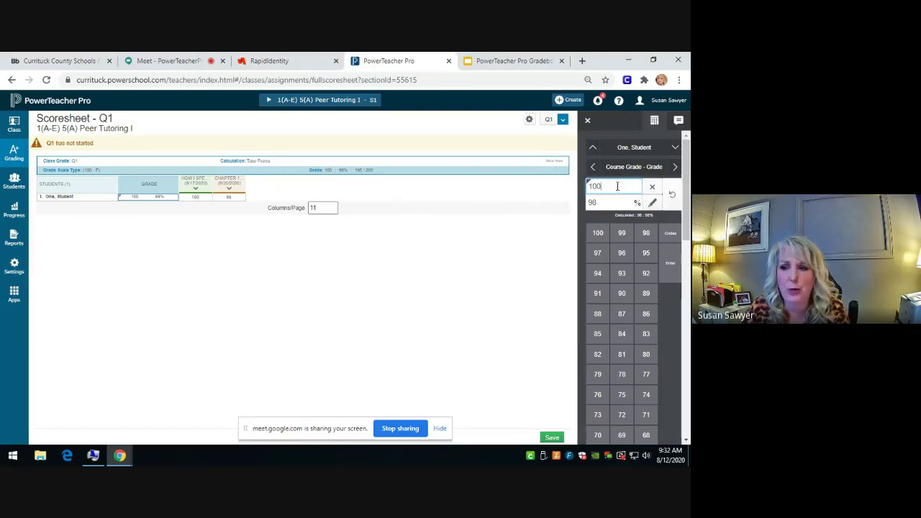
click(672, 197)
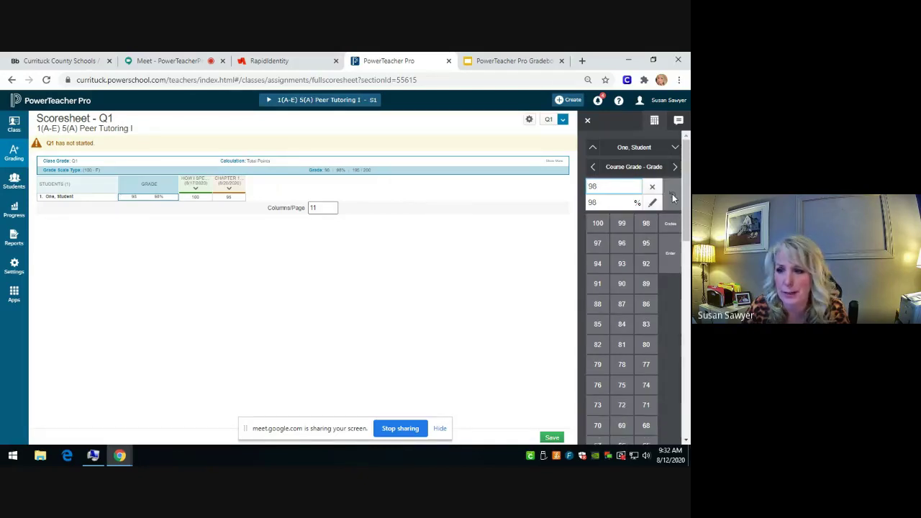
Override the student's Q1 course grade with 100 and save the scoresheet
double_click(592, 188)
key(BackSpace)
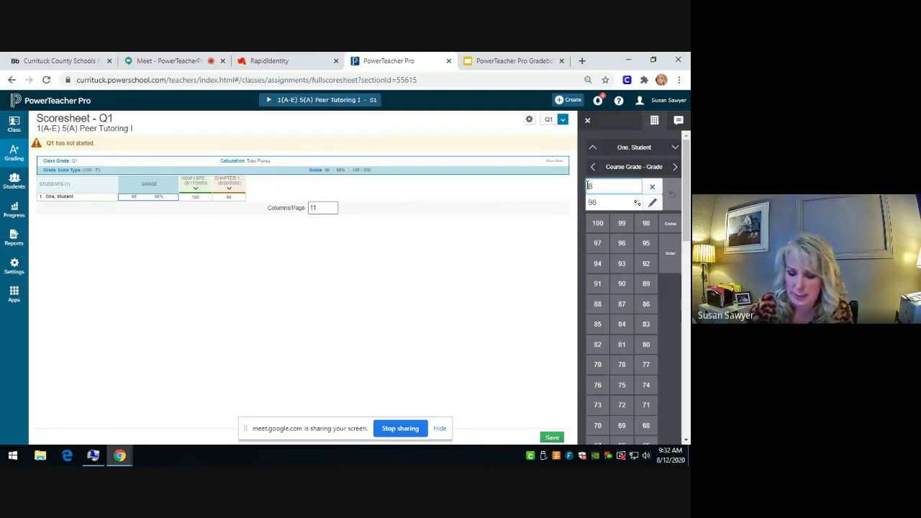
text(100)
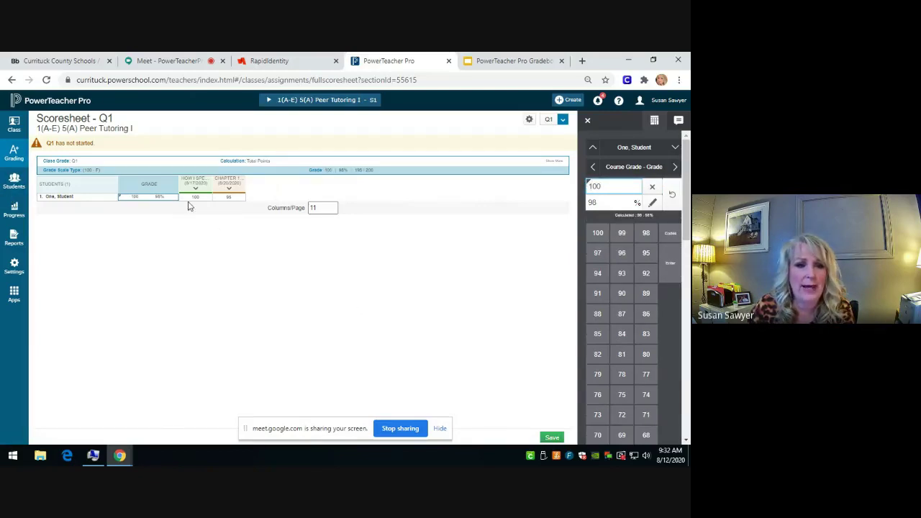
click(595, 202)
key(BackSpace)
text(6)
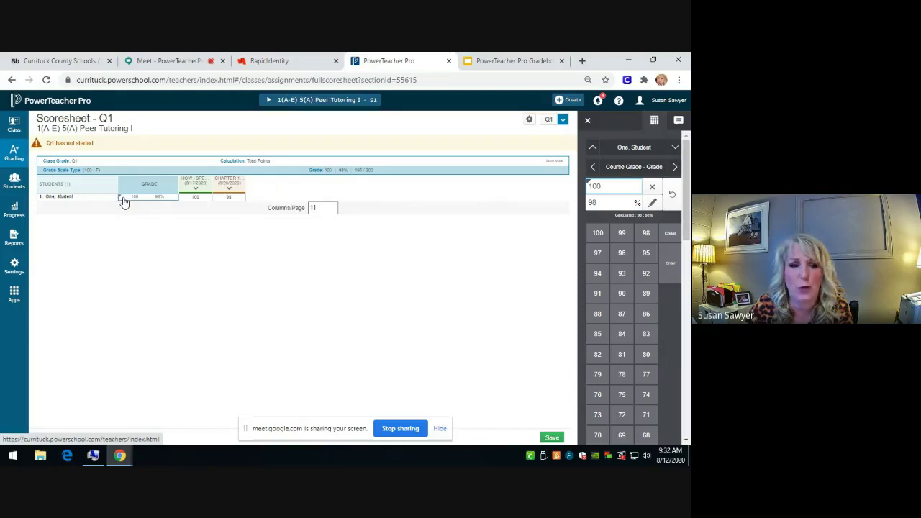
click(552, 437)
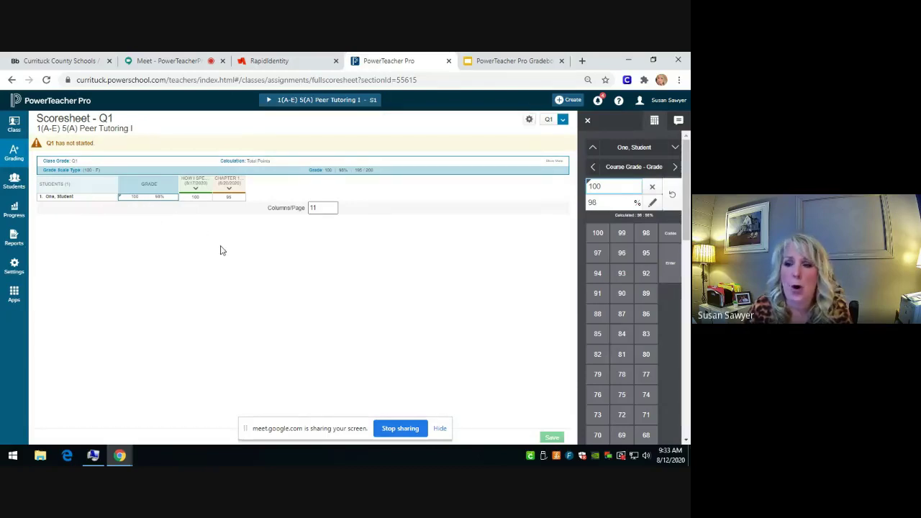
Add the comment "Great Job" to the student's Q1 course grade and save it
drag(685, 191, 687, 386)
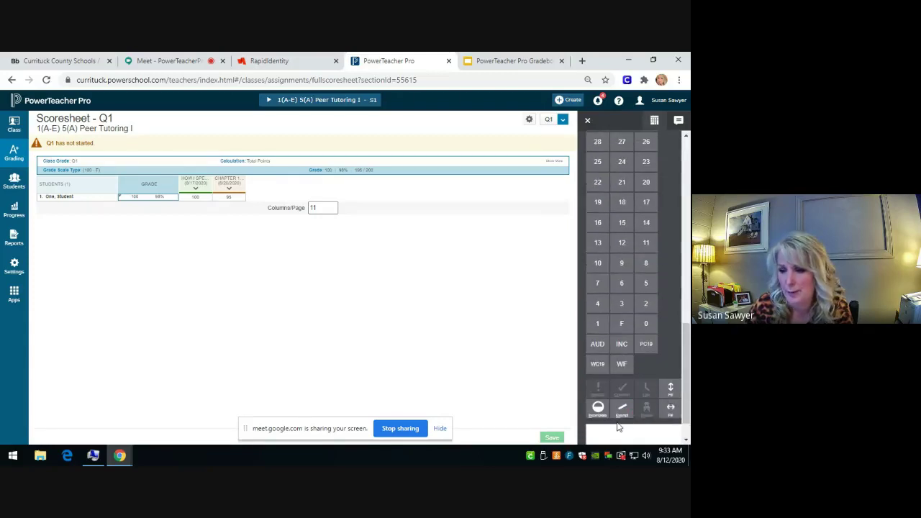
click(196, 187)
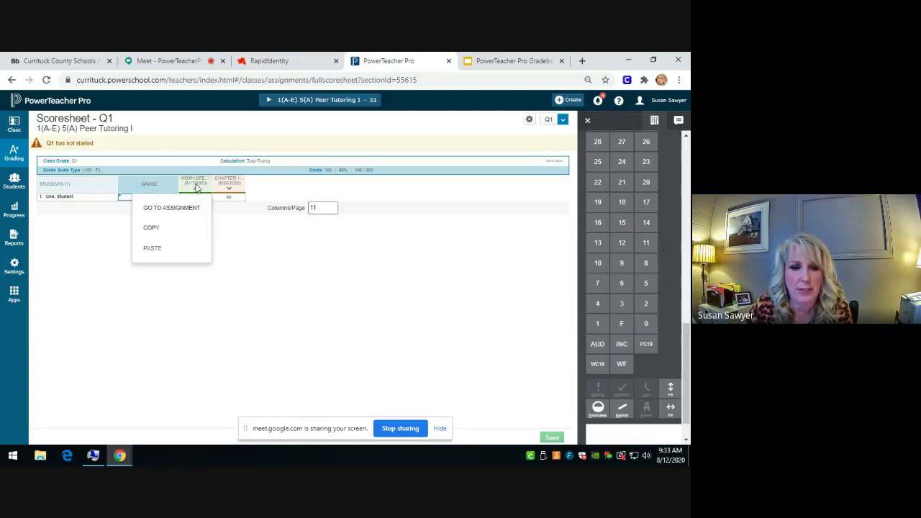
click(594, 430)
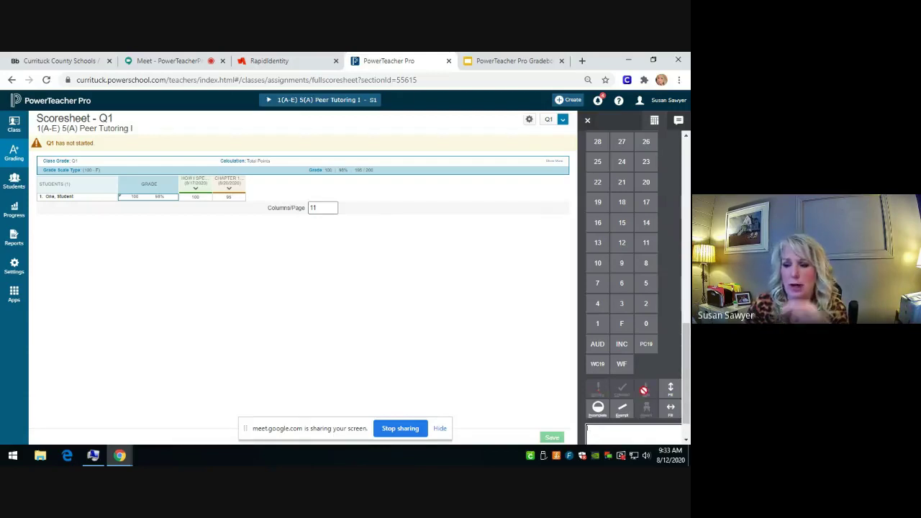
scroll(682, 352, down, 1)
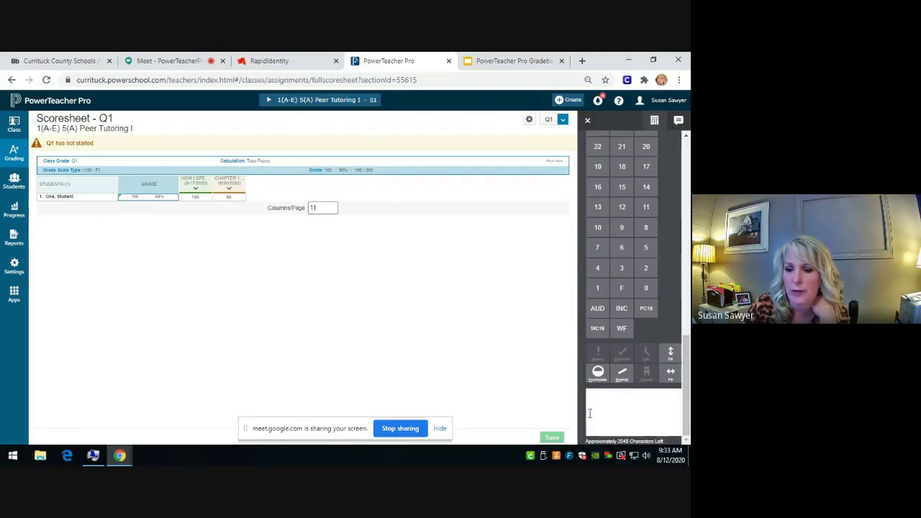
click(610, 403)
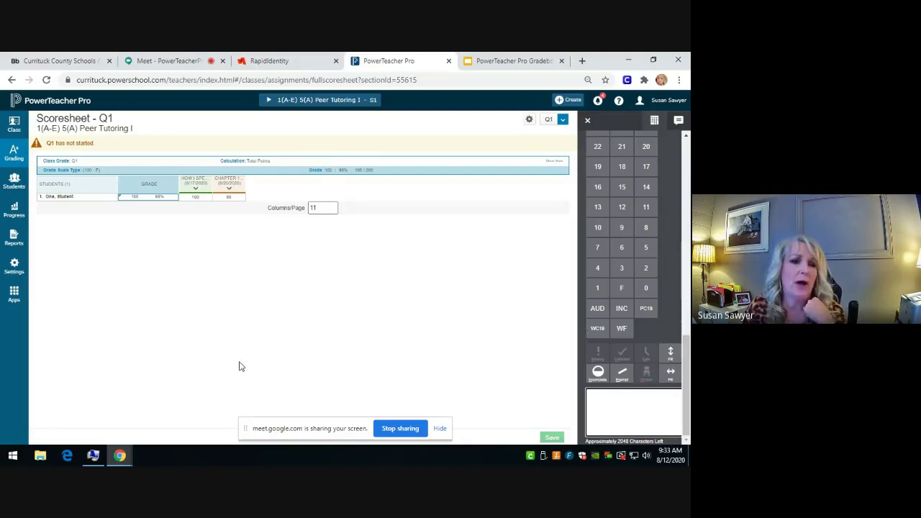
click(643, 389)
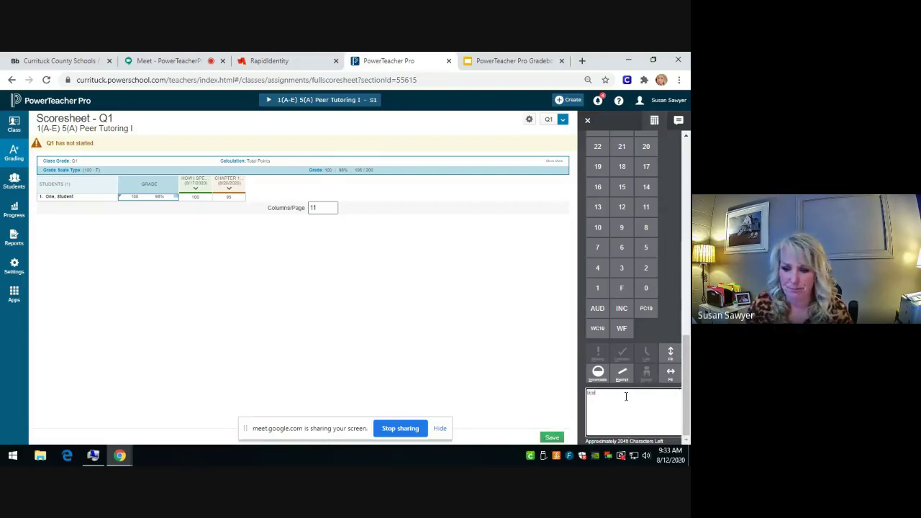
text(Great Job!)
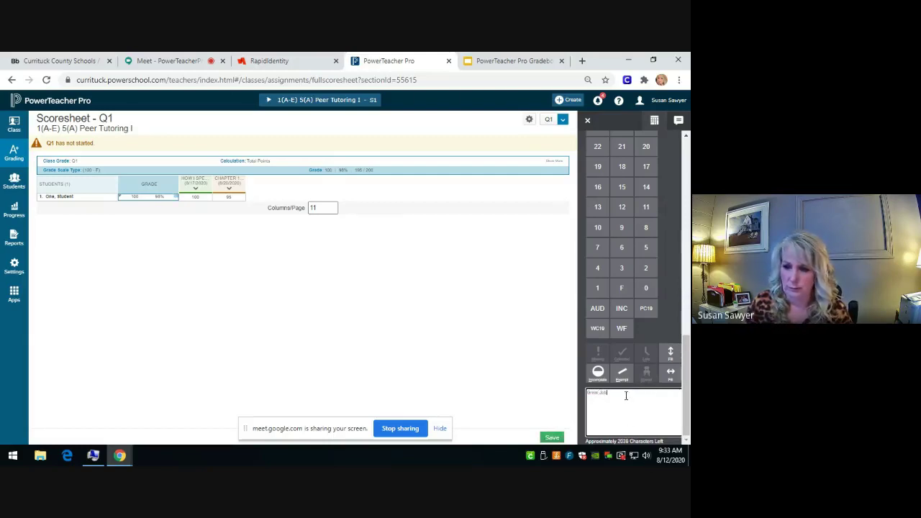
click(552, 437)
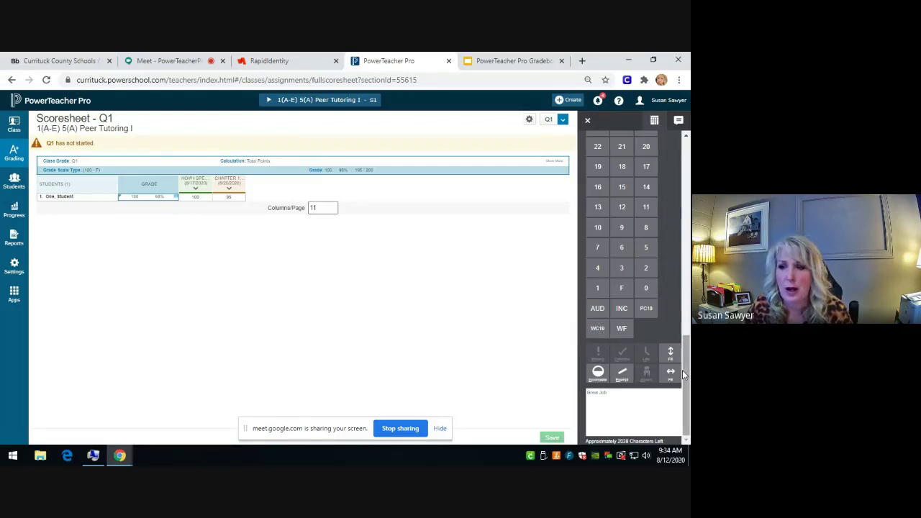
Return to the student's grade entry and open the Comment Bank in the setup settings
drag(686, 373, 684, 155)
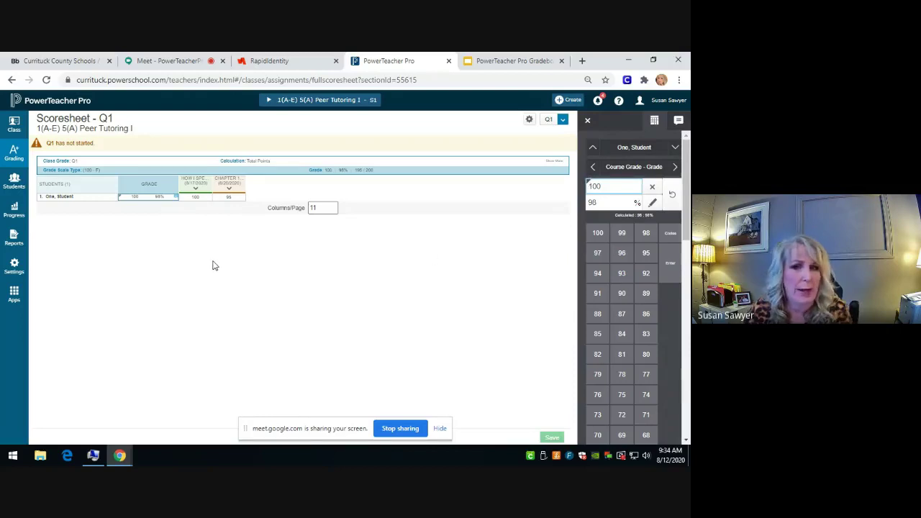
click(14, 266)
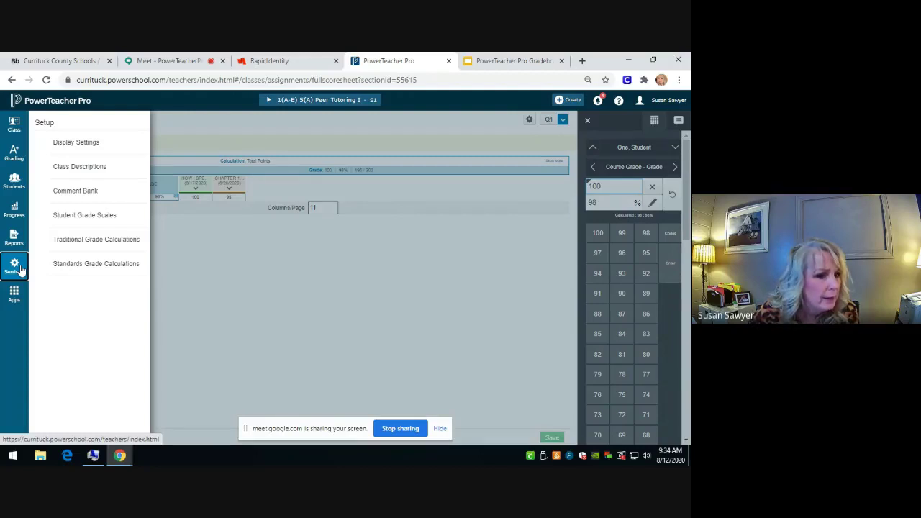
click(79, 192)
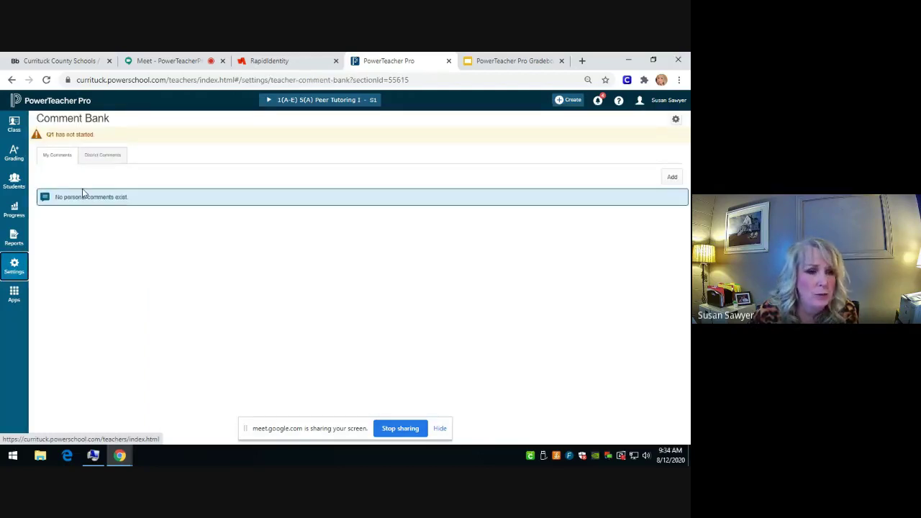
Mark comments 103 and 300 as favorites in the district comments of the Comment Bank
click(103, 159)
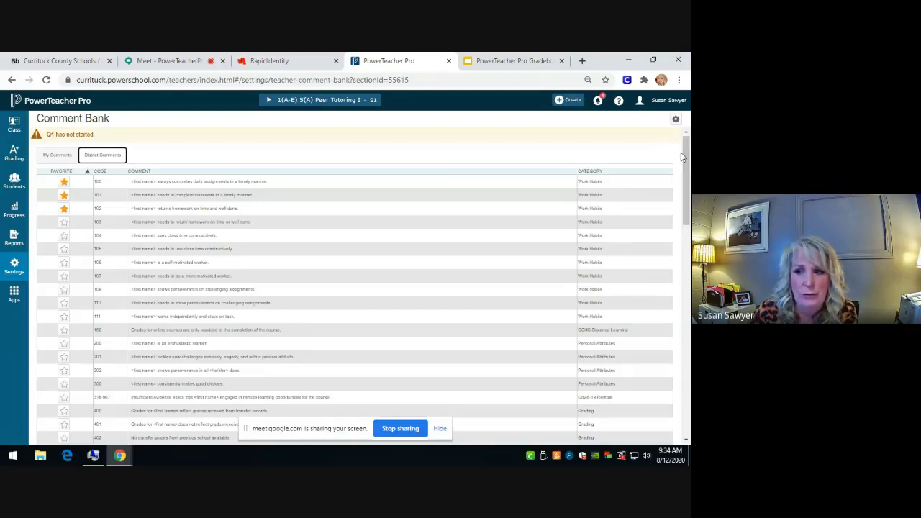
mouse_move(684, 152)
mouse_down()
mouse_move(685, 339)
mouse_move(685, 148)
mouse_up()
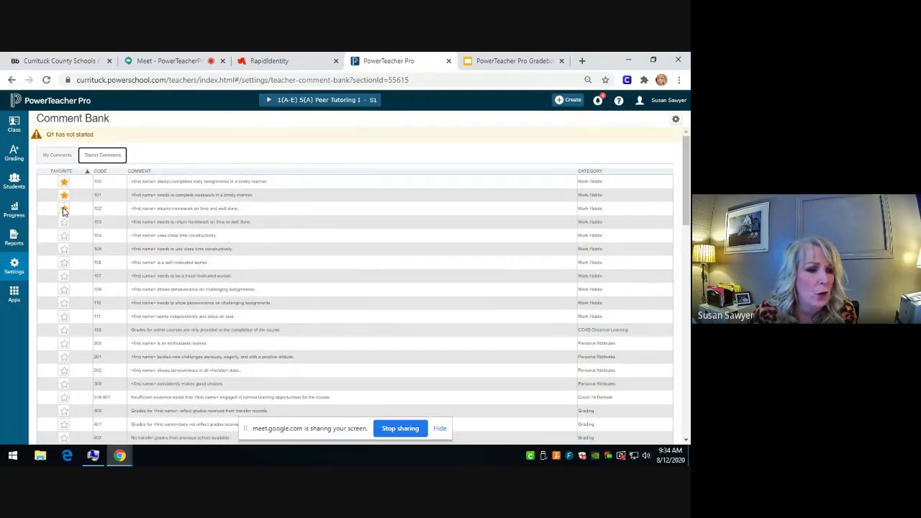
click(64, 222)
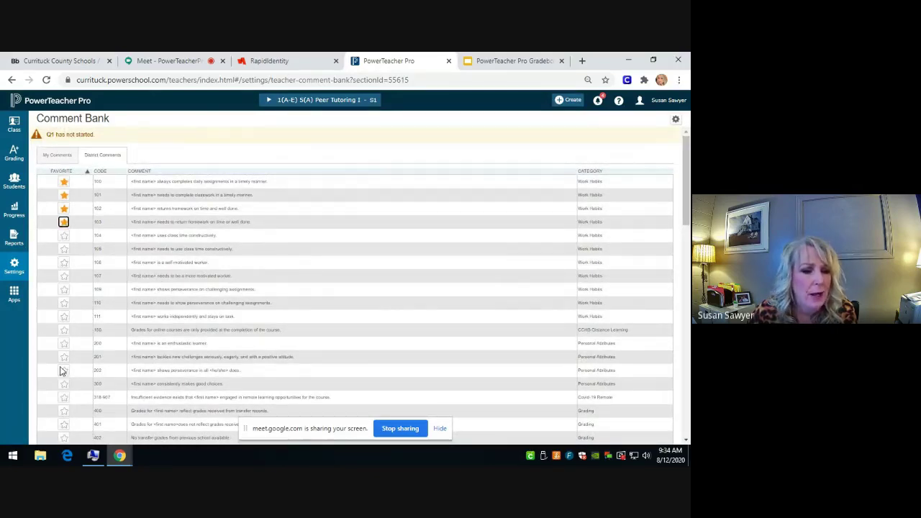
click(65, 384)
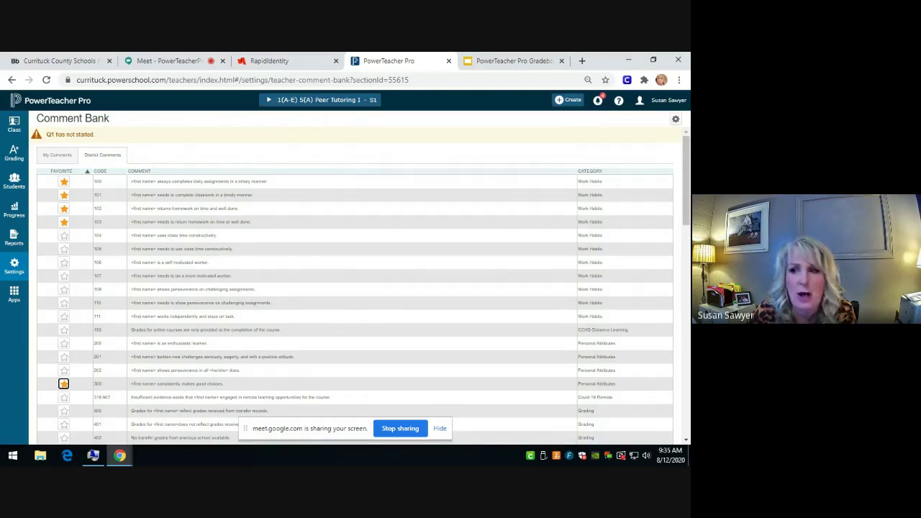
drag(686, 147, 397, 144)
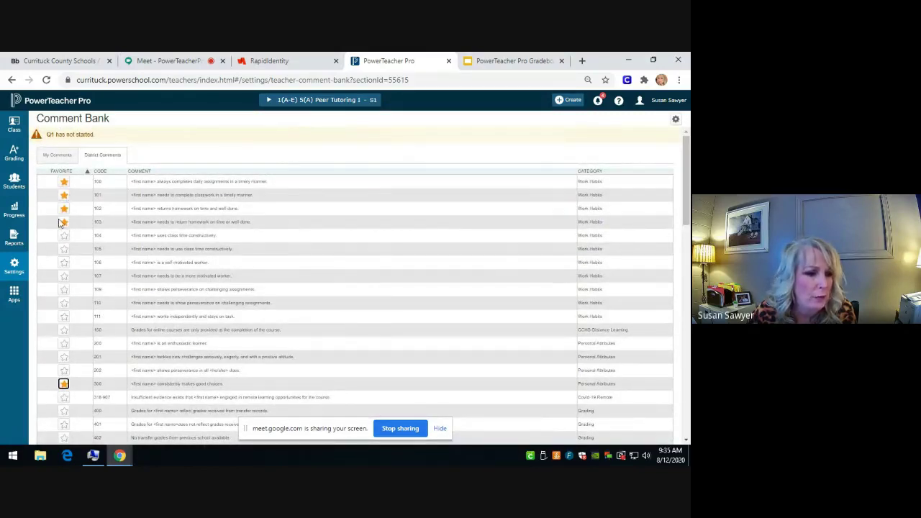
Open the Individual Student Report and view its criteria and student selection
click(13, 240)
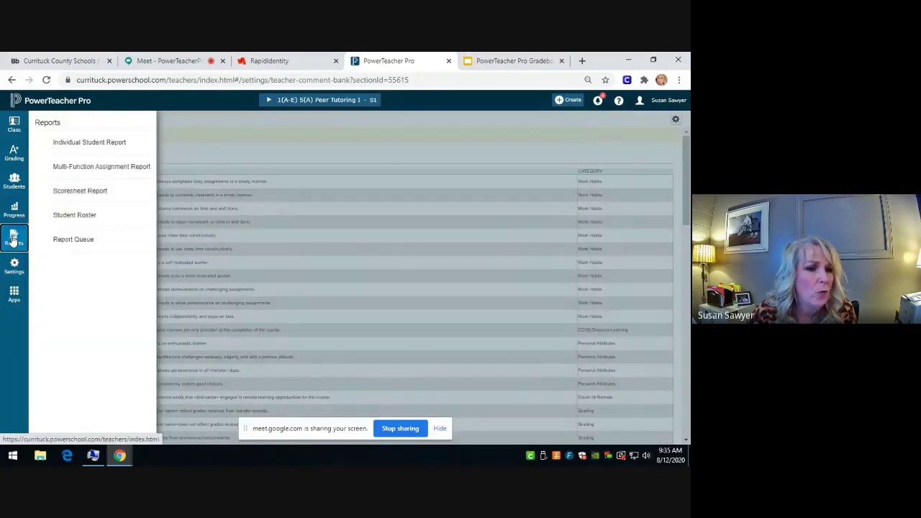
click(80, 143)
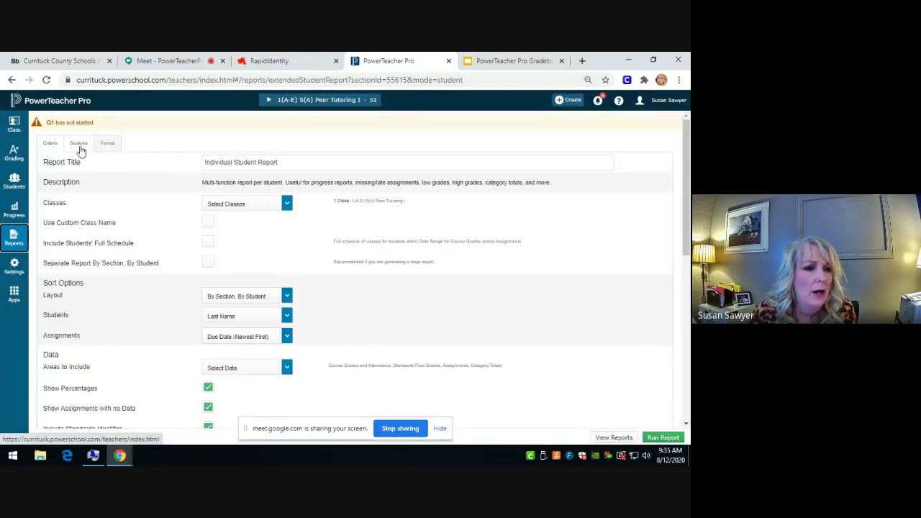
click(80, 144)
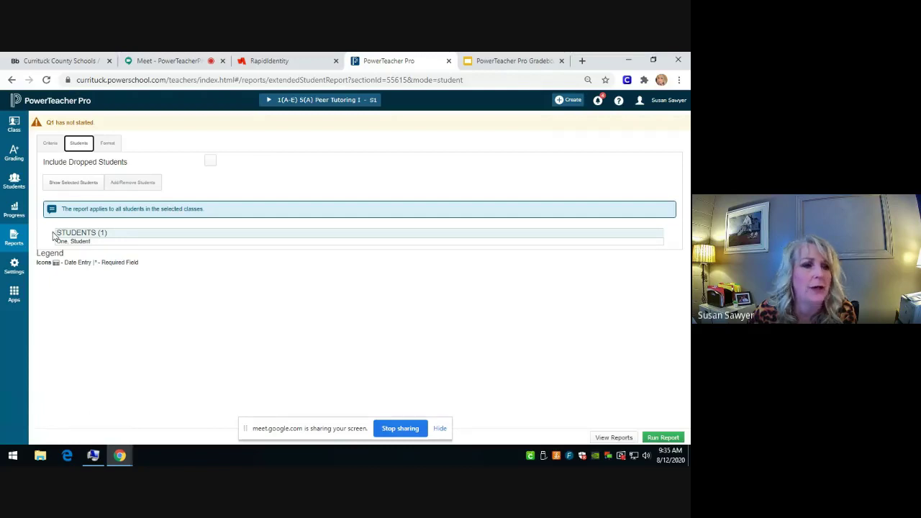
View the student's demographics page and look over the list of custom class reports
click(14, 180)
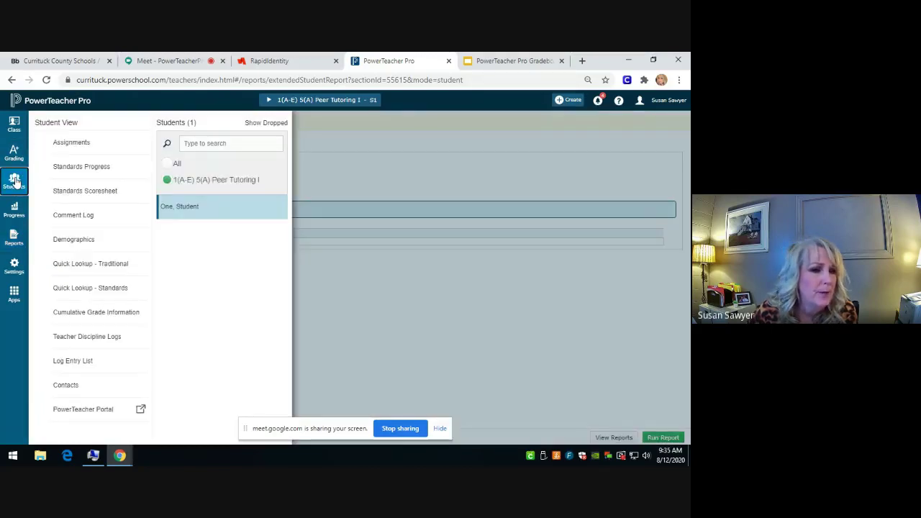
click(83, 240)
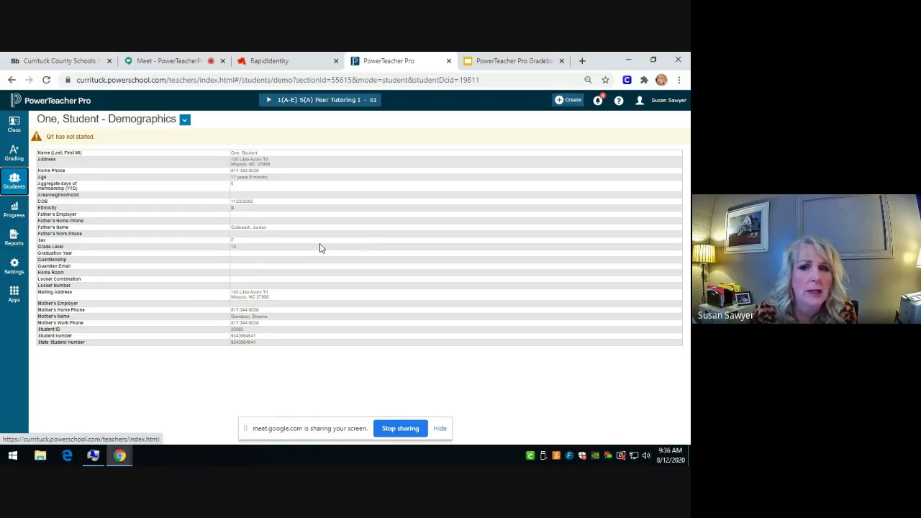
click(16, 125)
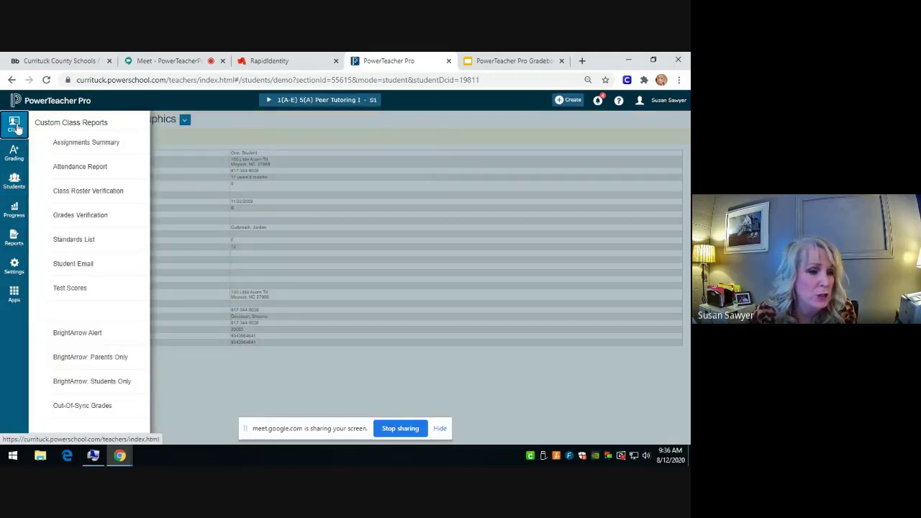
click(349, 135)
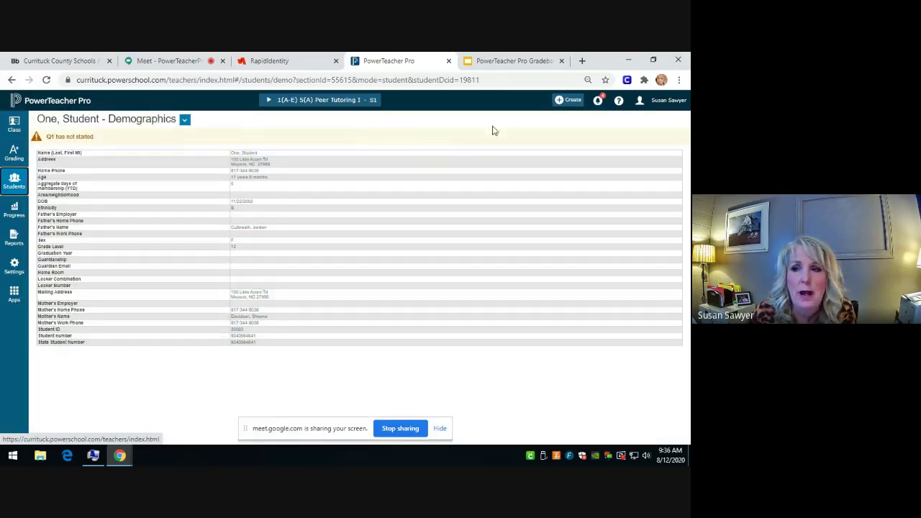
View the blank new assignment form, close it without saving and switch to the Google Meet call
click(571, 104)
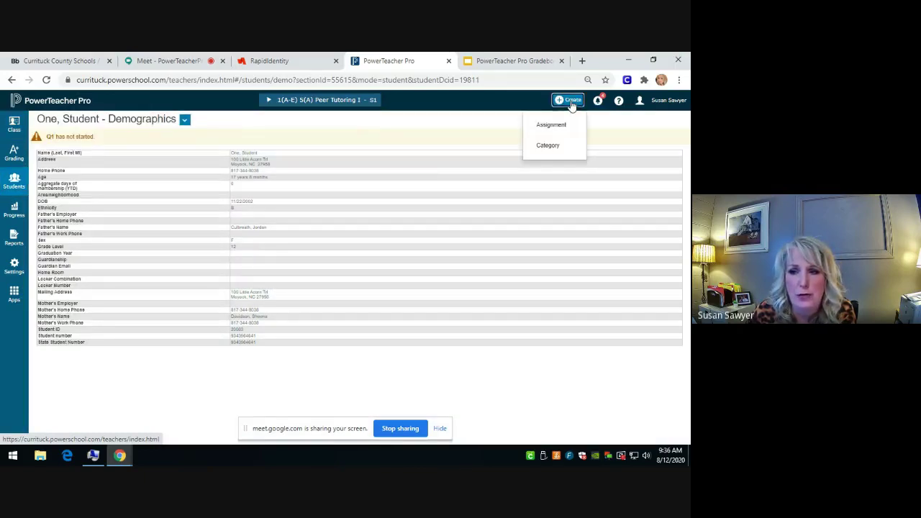
click(557, 128)
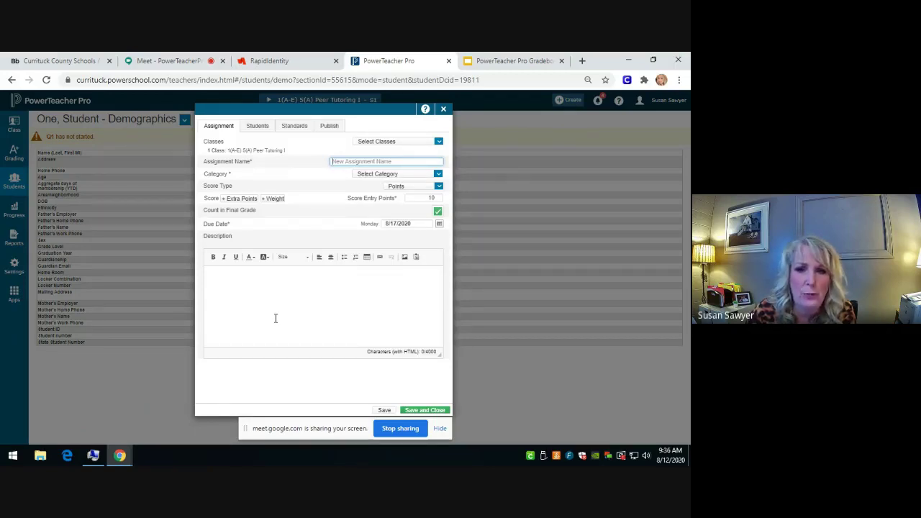
click(443, 109)
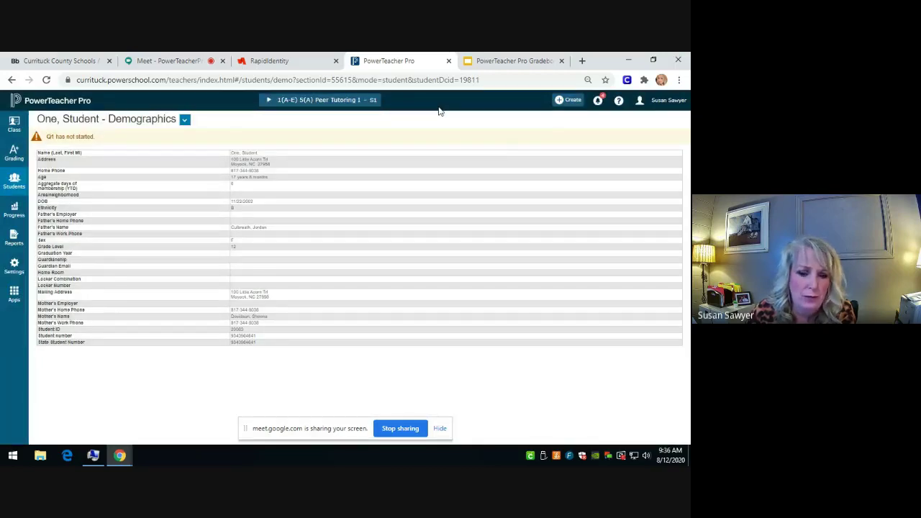
click(173, 62)
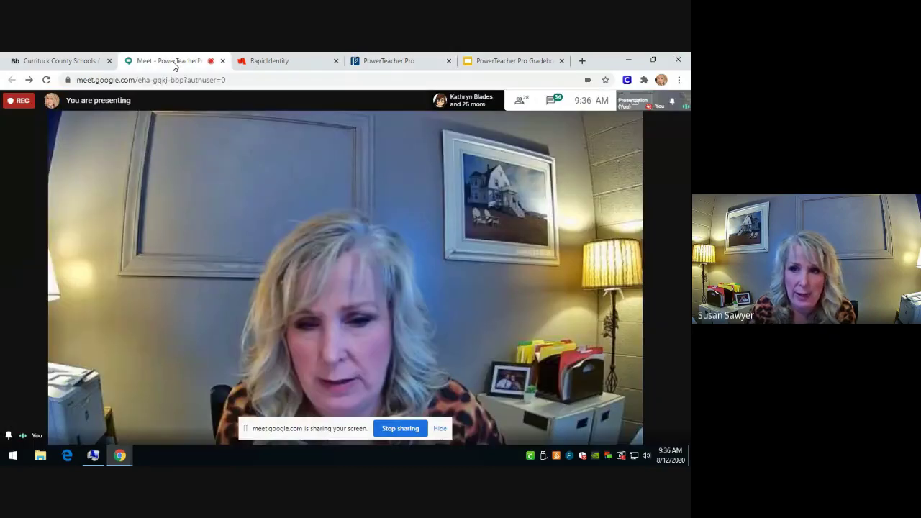